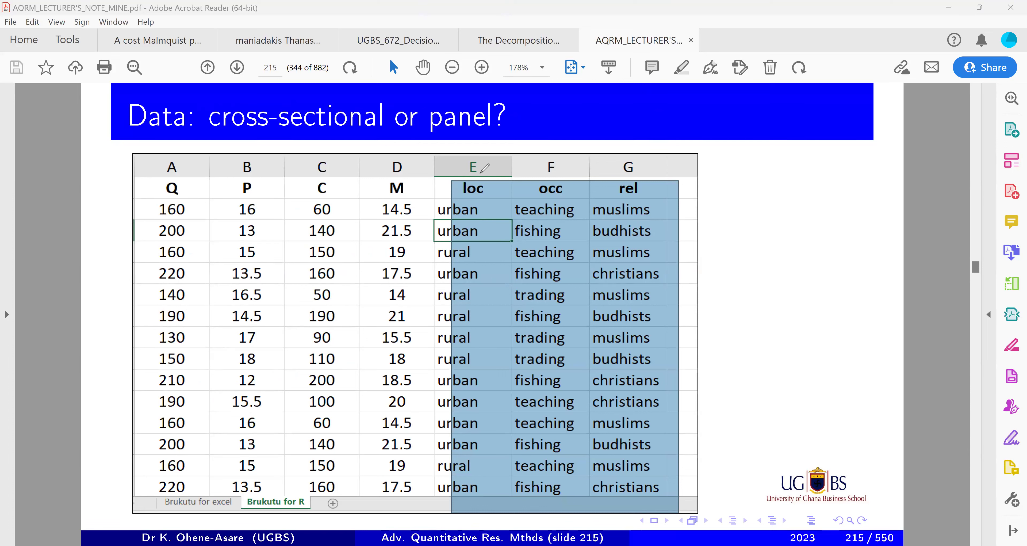
Step: Circle the loc, occ and rel column headings in red on the data slide
{"action": "mouse_move", "coordinate": [477, 172]}
{"action": "left_mouse_down"}
{"action": "mouse_move", "coordinate": [491, 188]}
{"action": "mouse_move", "coordinate": [574, 191]}
{"action": "mouse_move", "coordinate": [530, 195]}
{"action": "left_mouse_up"}
{"action": "mouse_move", "coordinate": [629, 180]}
{"action": "left_mouse_down"}
{"action": "mouse_move", "coordinate": [648, 190]}
{"action": "mouse_move", "coordinate": [630, 202]}
{"action": "mouse_move", "coordinate": [616, 177]}
{"action": "left_mouse_up"}
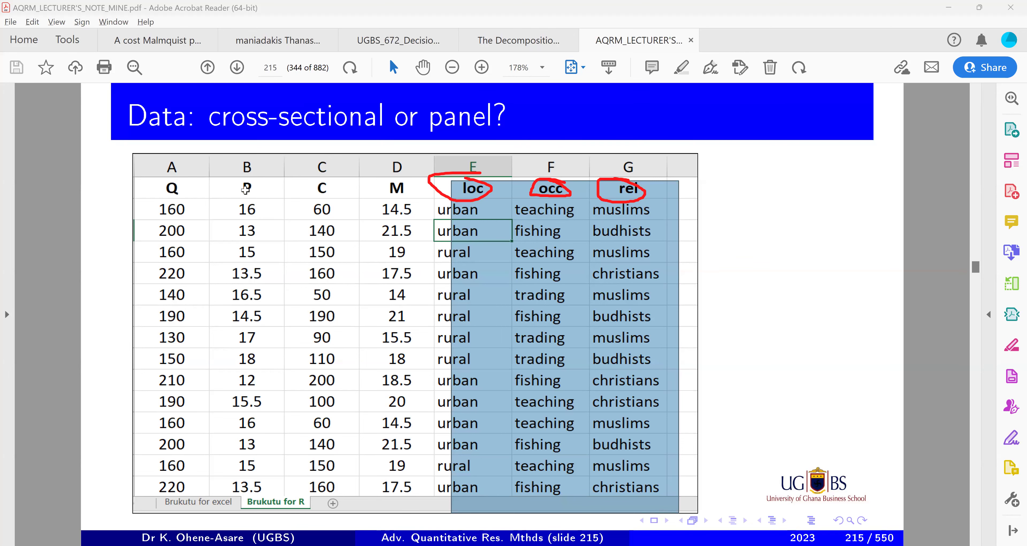
Step: Switch to the Brukutu Ventures workbook in Excel and examine the coded LU, OT and OTR columns on the brukutu.coded sheet
{"action": "key", "text": "alt+Tab"}
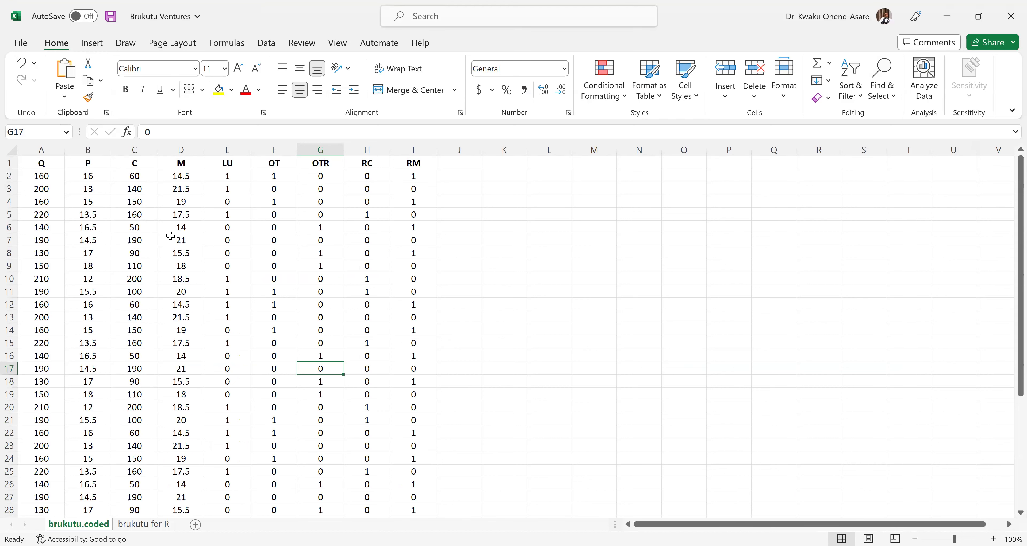
{"action": "scroll", "coordinate": [170, 235], "scroll_direction": "up", "scroll_amount": 4, "text": "ctrl"}
{"action": "scroll", "coordinate": [171, 236], "scroll_direction": "down", "scroll_amount": 2, "text": "ctrl"}
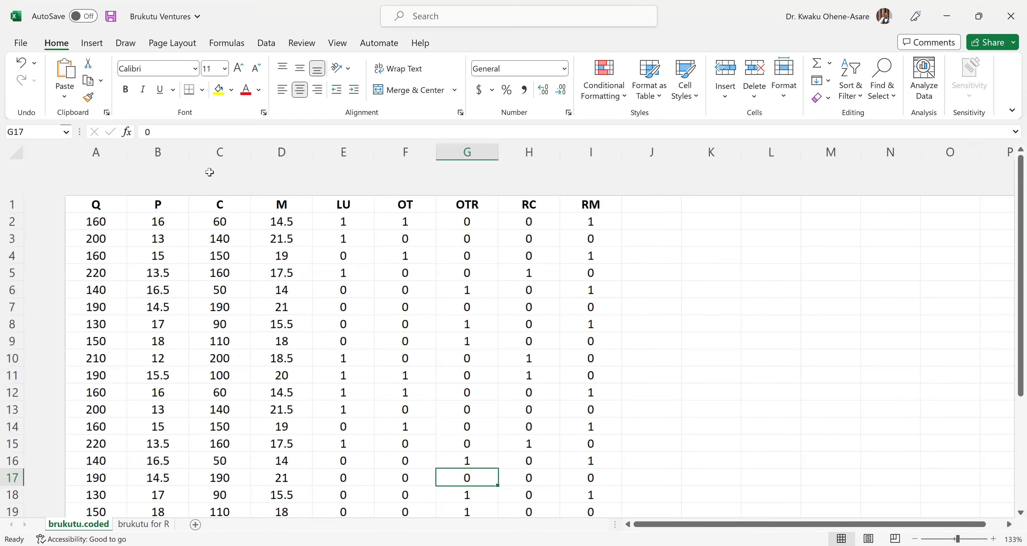
{"action": "scroll", "coordinate": [321, 167], "scroll_direction": "up", "scroll_amount": 1, "text": "ctrl"}
{"action": "left_click", "coordinate": [321, 170]}
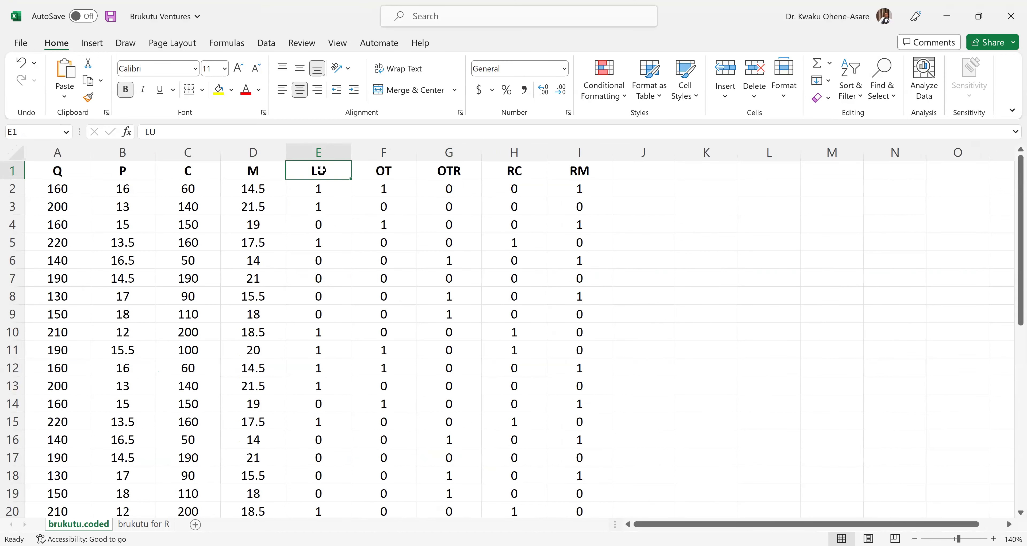
{"action": "left_click", "coordinate": [377, 171]}
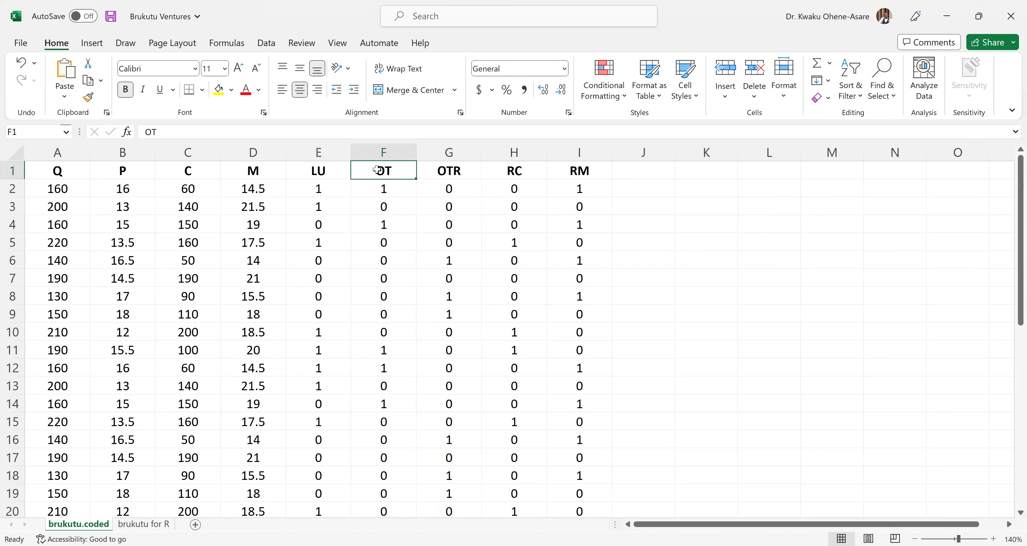
{"action": "left_click", "coordinate": [435, 172], "text": "shift"}
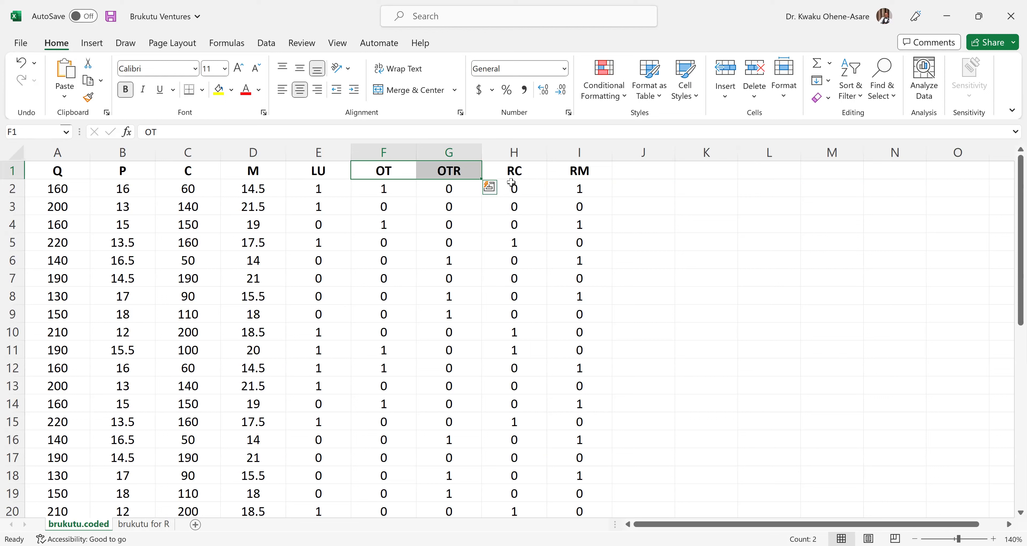
{"action": "left_click", "coordinate": [465, 218]}
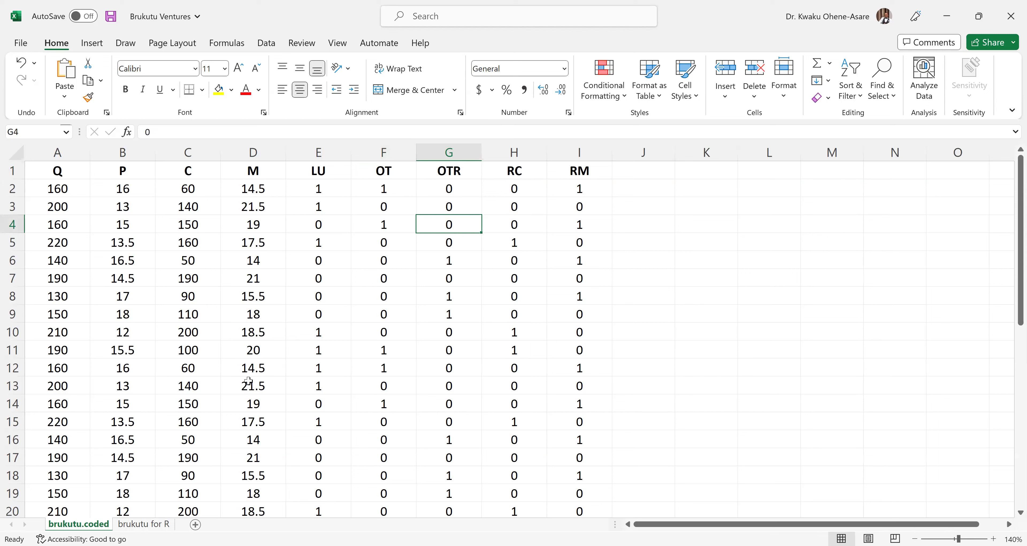
Step: Examine the uncoded location, occupation and religion data on the brukutu for R sheet and return to the brukutu.coded sheet
{"action": "left_click", "coordinate": [139, 523]}
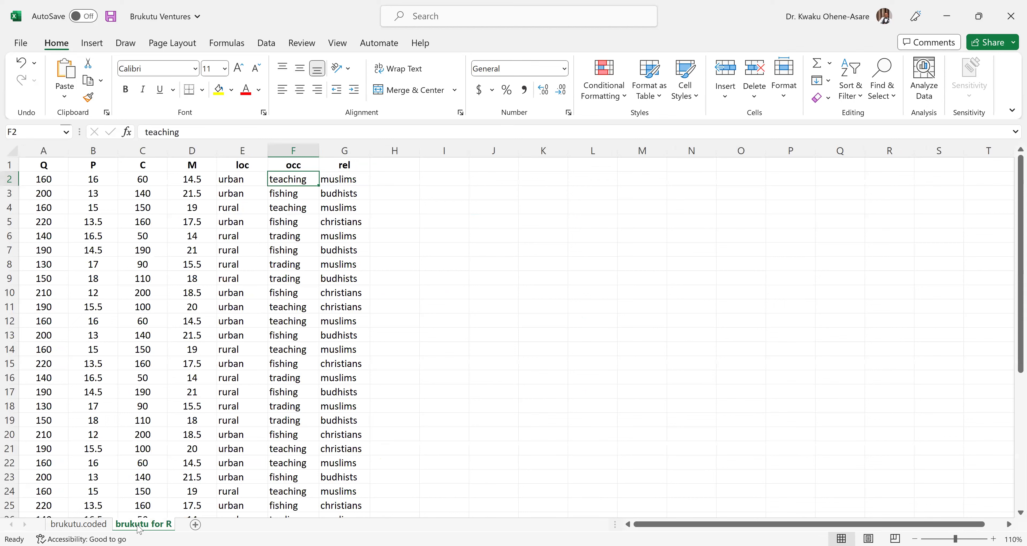
{"action": "left_click", "coordinate": [143, 321]}
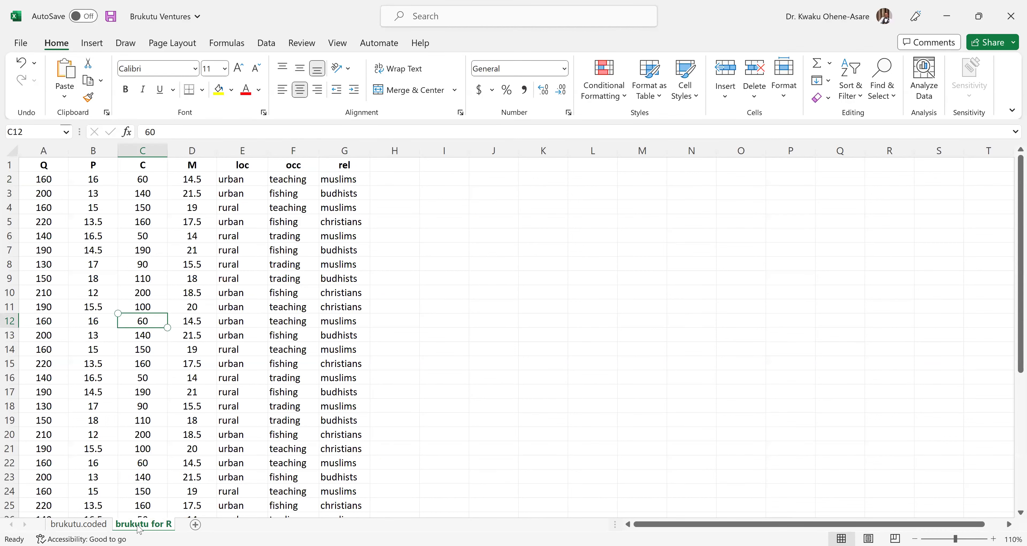
{"action": "scroll", "coordinate": [139, 529], "scroll_direction": "up", "scroll_amount": 3}
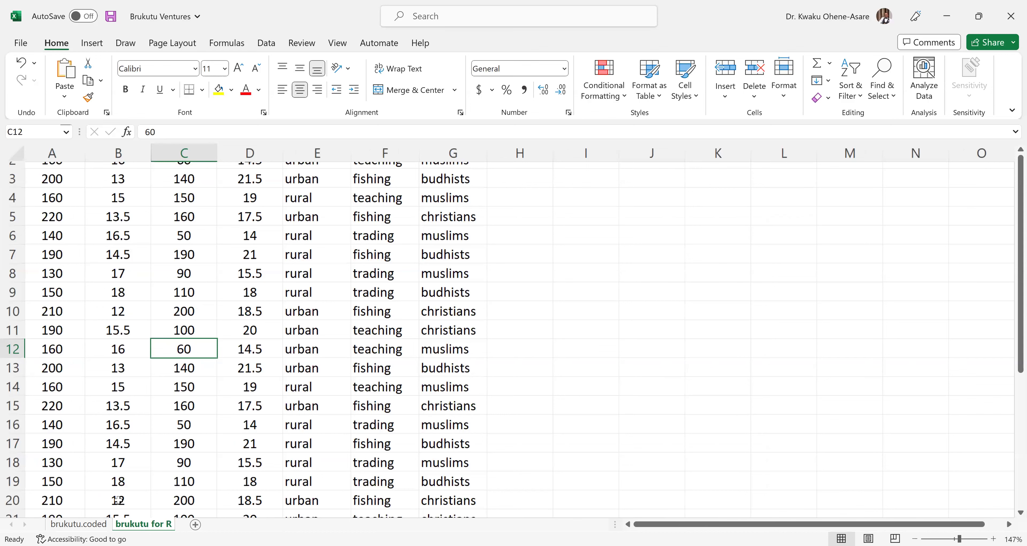
{"action": "left_click", "coordinate": [80, 524]}
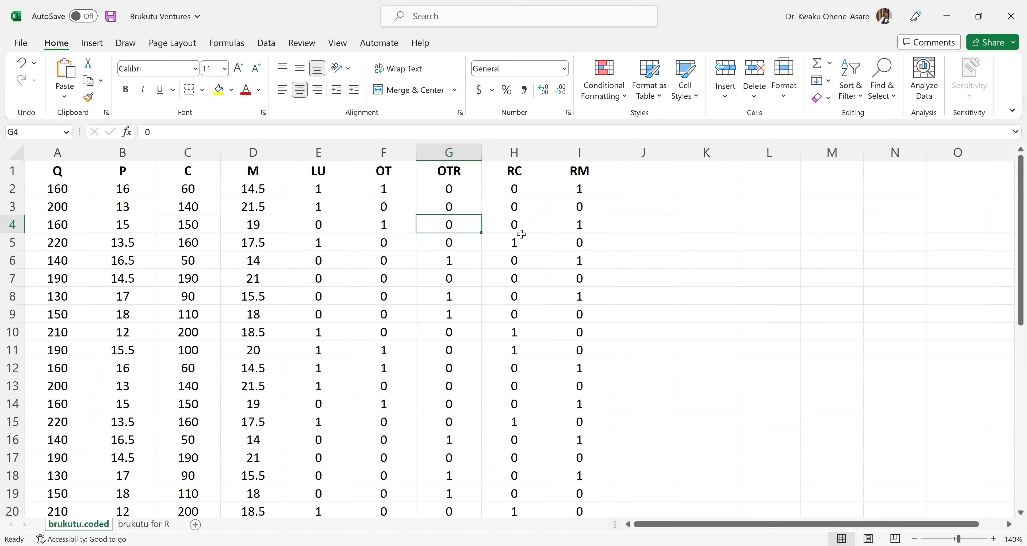
{"action": "left_click", "coordinate": [305, 243]}
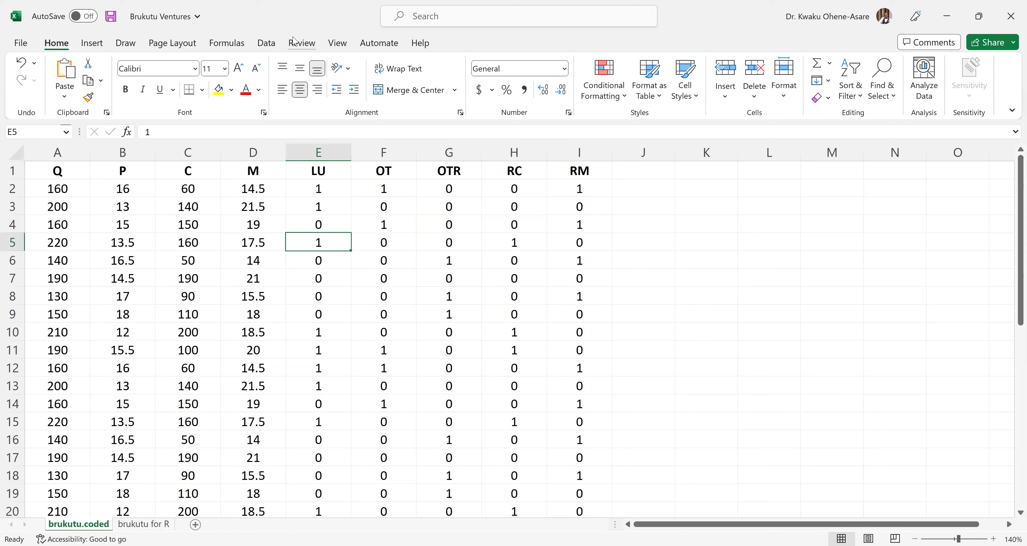
Step: Start the Correlation tool from the data analysis tools and move its dialog closer to the data
{"action": "left_click", "coordinate": [267, 43]}
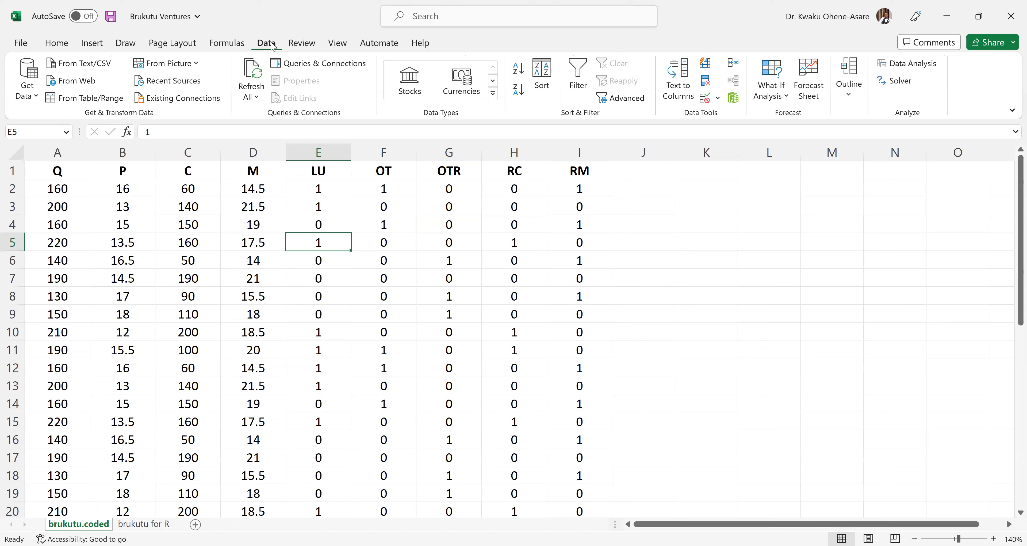
{"action": "left_click", "coordinate": [904, 63]}
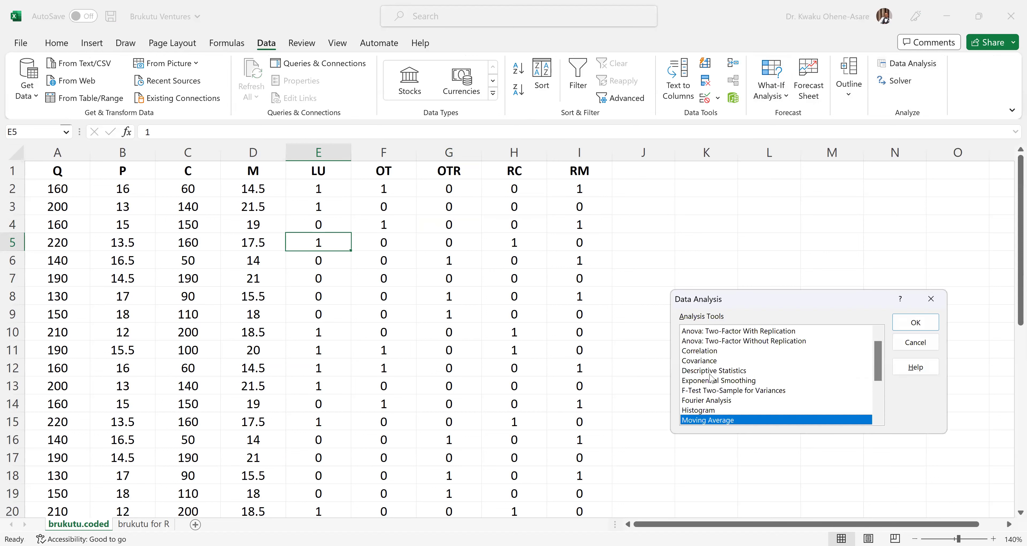
{"action": "left_click", "coordinate": [709, 371]}
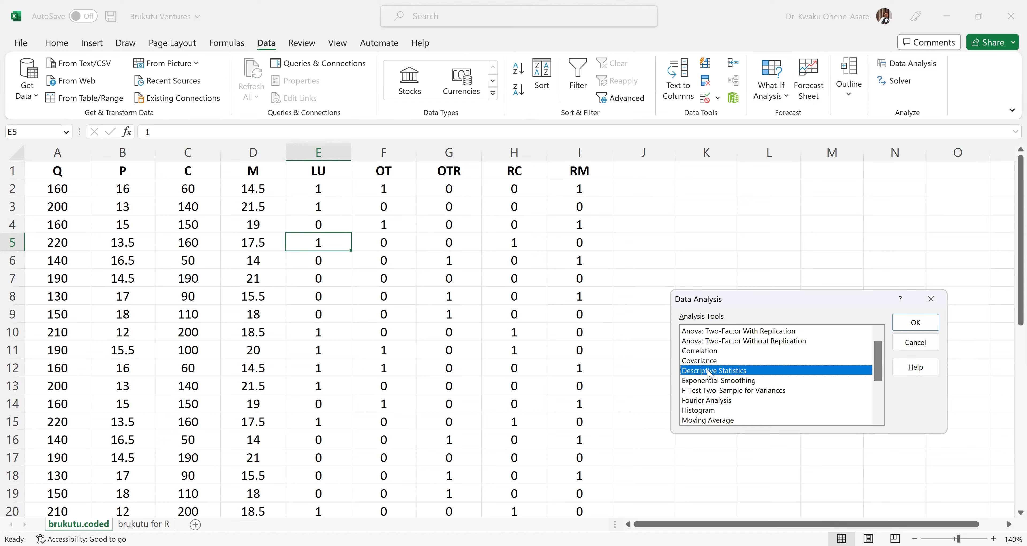
{"action": "left_click", "coordinate": [703, 351]}
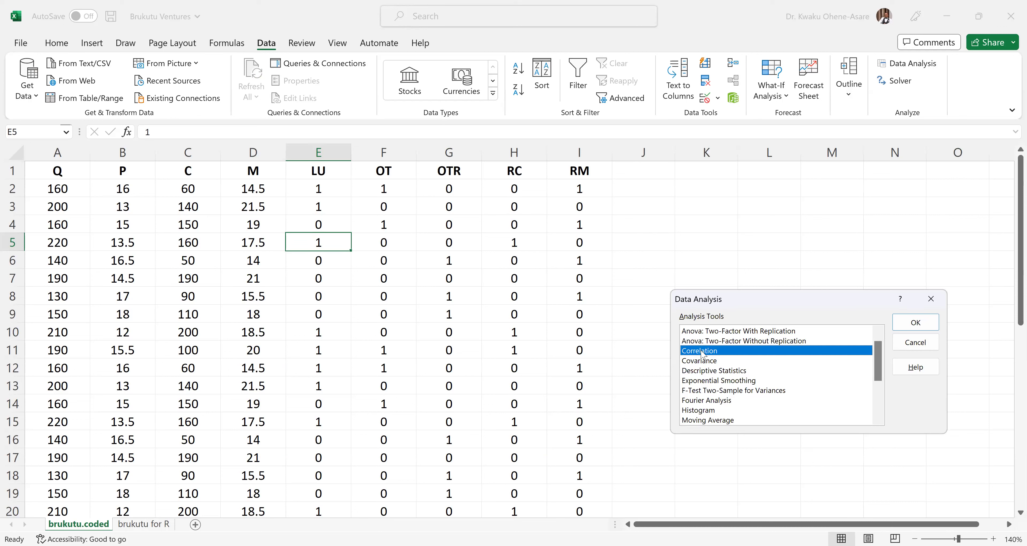
{"action": "double_click", "coordinate": [703, 351]}
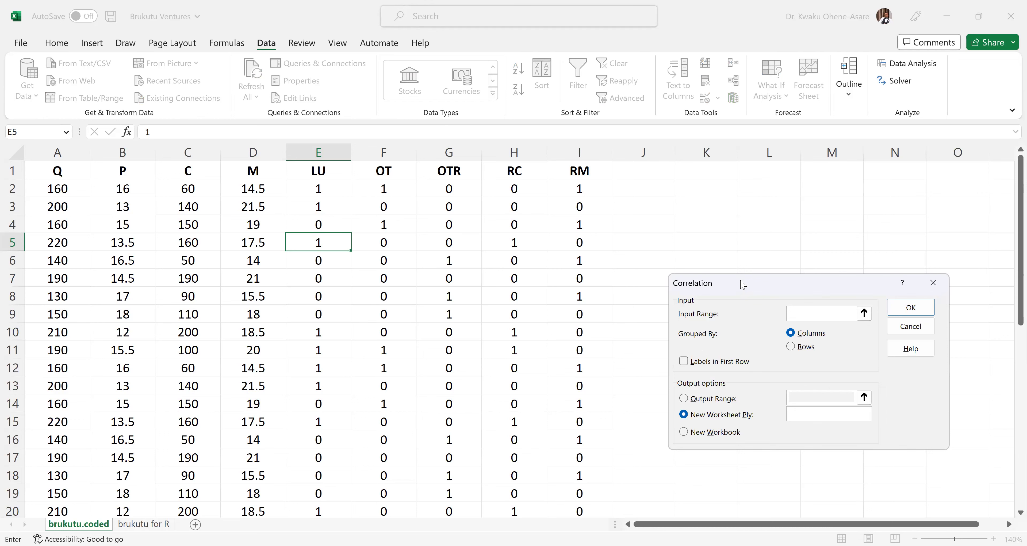
{"action": "left_click_drag", "start_coordinate": [743, 285], "coordinate": [497, 235]}
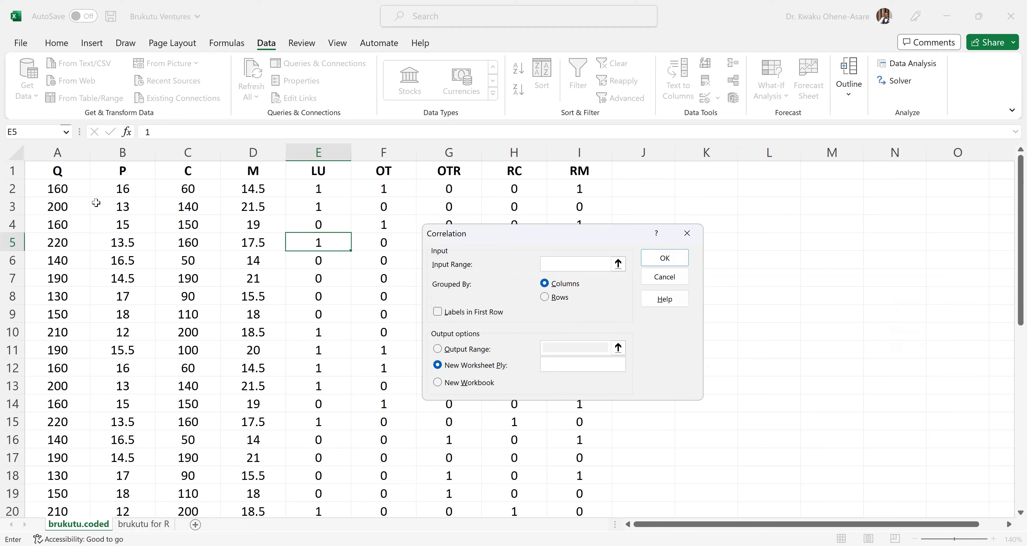
Step: Set the correlation input range to A1:I41 and mark the first row as labels
{"action": "left_click", "coordinate": [58, 173]}
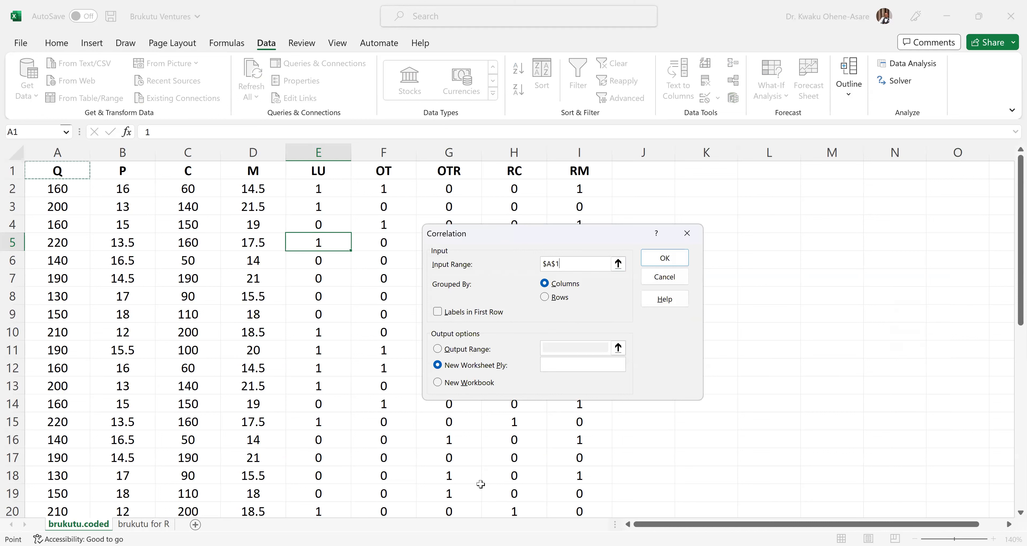
{"action": "left_click_drag", "start_coordinate": [568, 495], "coordinate": [558, 468]}
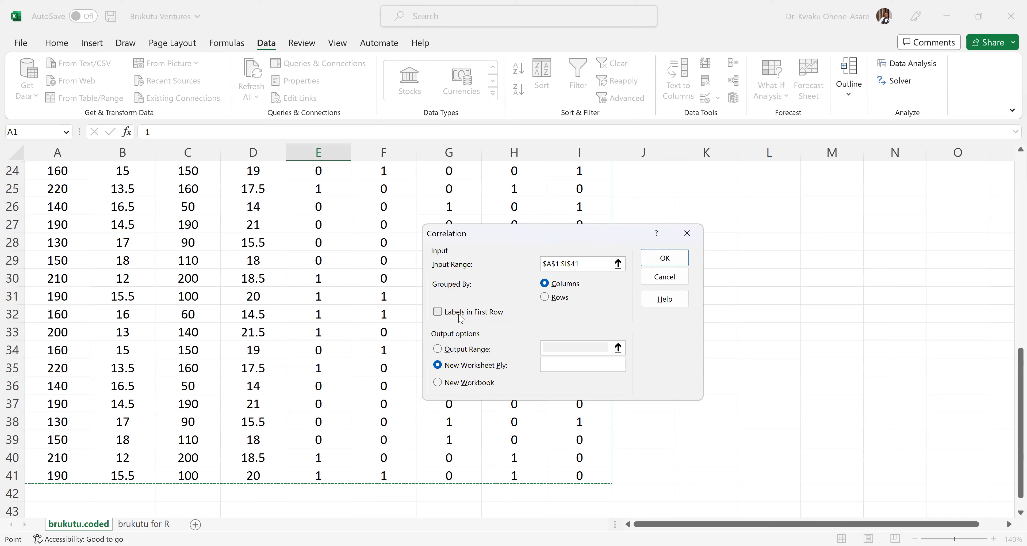
{"action": "left_click", "coordinate": [438, 312]}
{"action": "left_click", "coordinate": [438, 312]}
{"action": "left_click", "coordinate": [437, 312]}
{"action": "left_click", "coordinate": [439, 316]}
{"action": "left_click", "coordinate": [440, 315]}
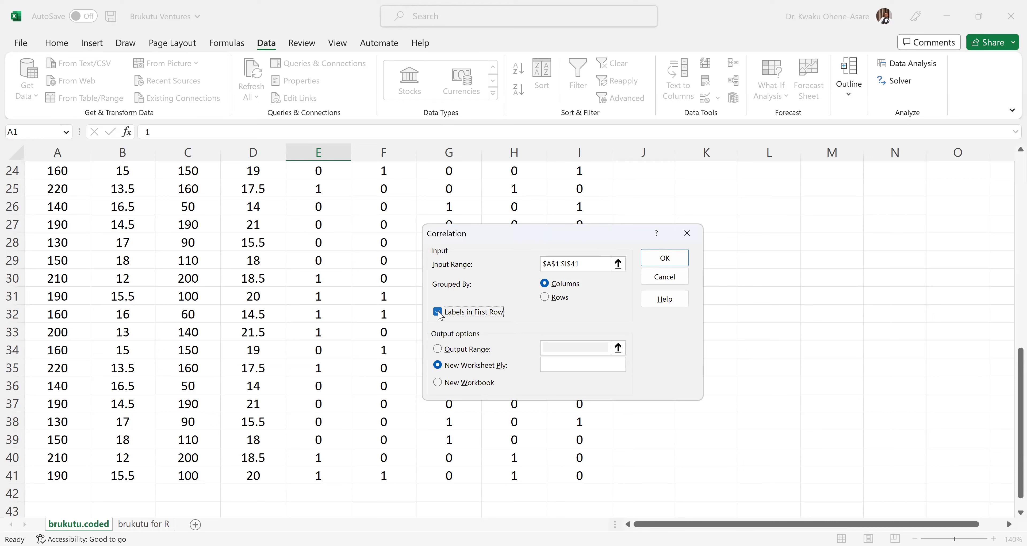
Step: Send the correlation output to cell J1 of the same sheet and run the analysis
{"action": "left_click", "coordinate": [442, 353]}
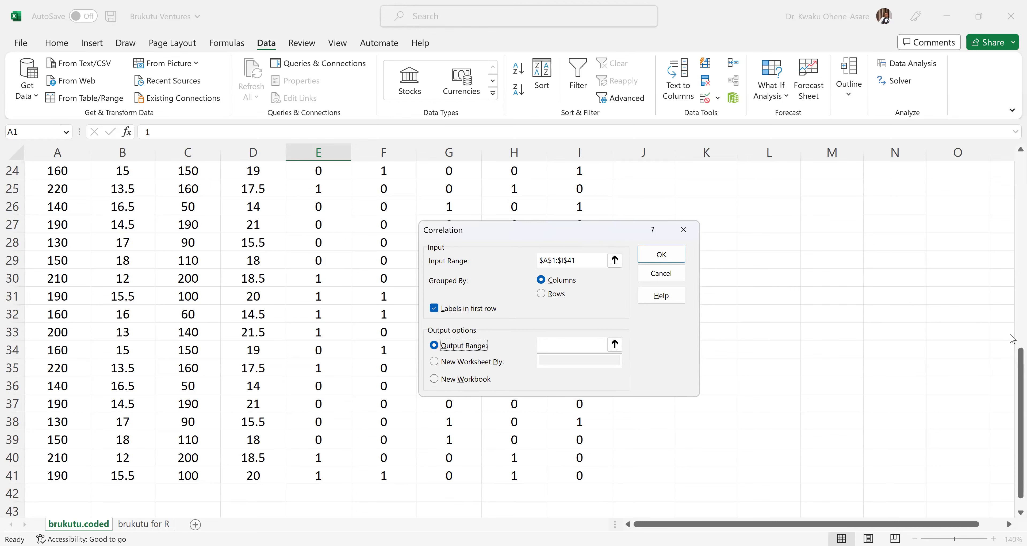
{"action": "left_click", "coordinate": [596, 343]}
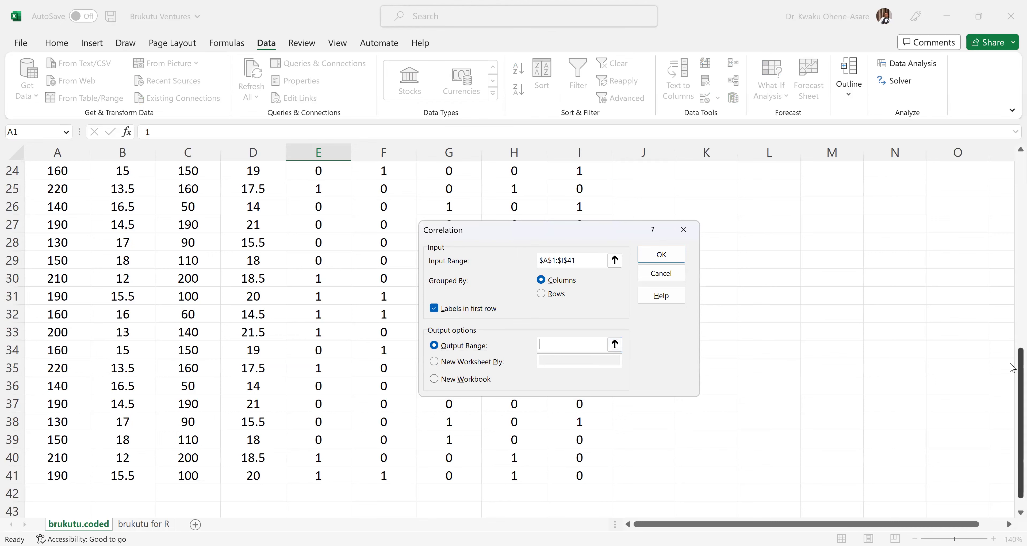
{"action": "scroll", "coordinate": [1013, 273], "scroll_direction": "up", "scroll_amount": 6}
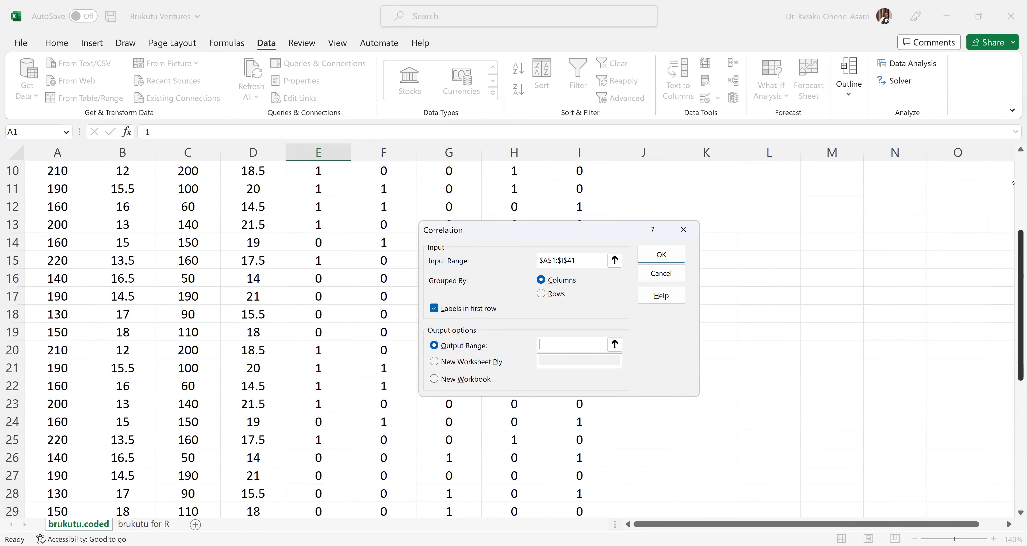
{"action": "scroll", "coordinate": [1008, 145], "scroll_direction": "up", "scroll_amount": 2}
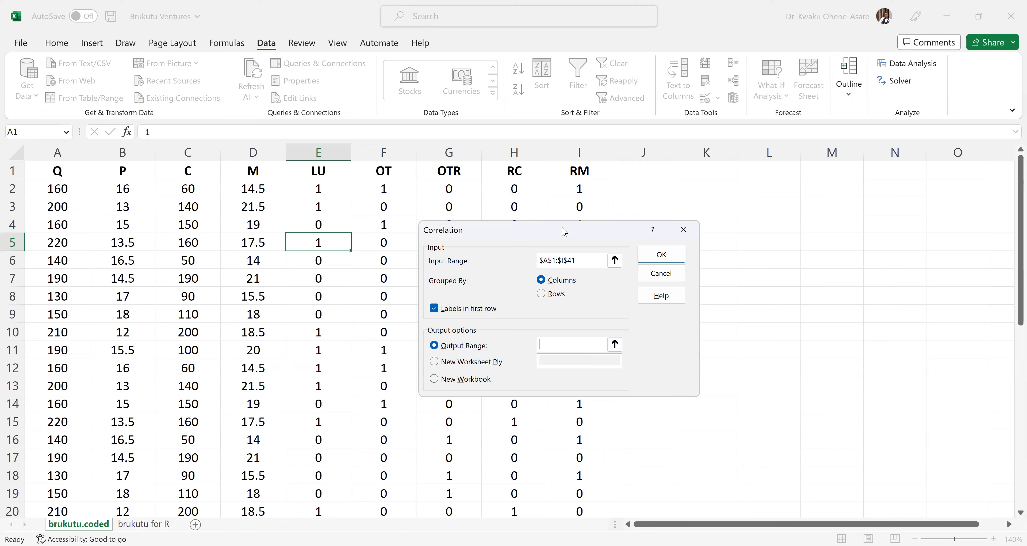
{"action": "left_click", "coordinate": [634, 172]}
{"action": "left_click", "coordinate": [662, 255]}
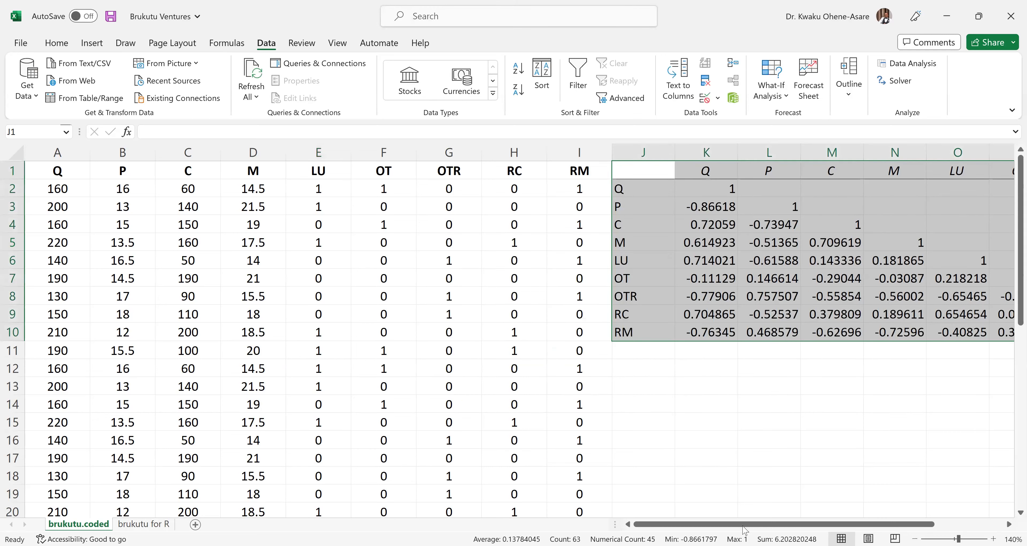
Step: Format the correlation matrix in J1:S10 with the Number format and centre its contents
{"action": "scroll", "coordinate": [791, 522], "scroll_direction": "right", "scroll_amount": 2}
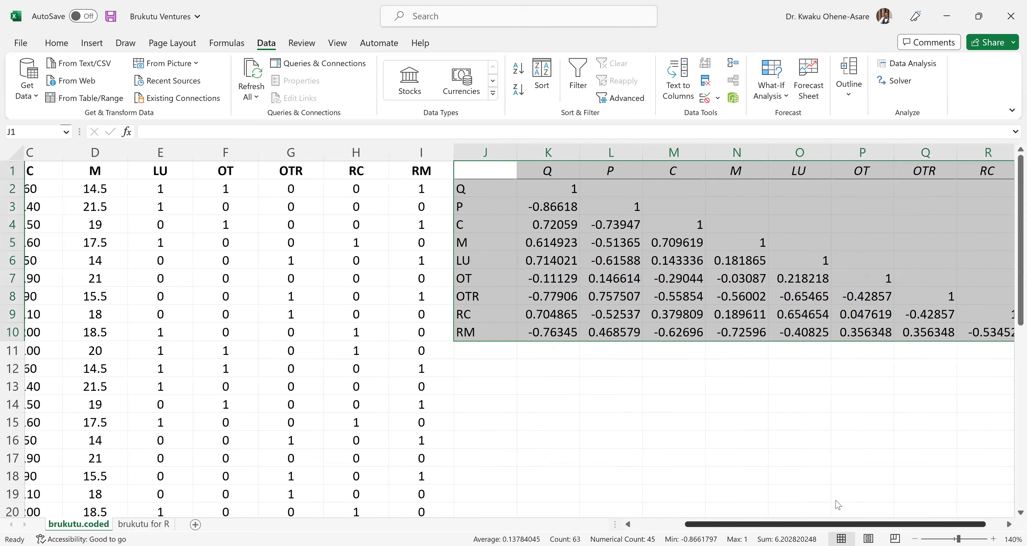
{"action": "scroll", "coordinate": [653, 204], "scroll_direction": "right", "scroll_amount": 1}
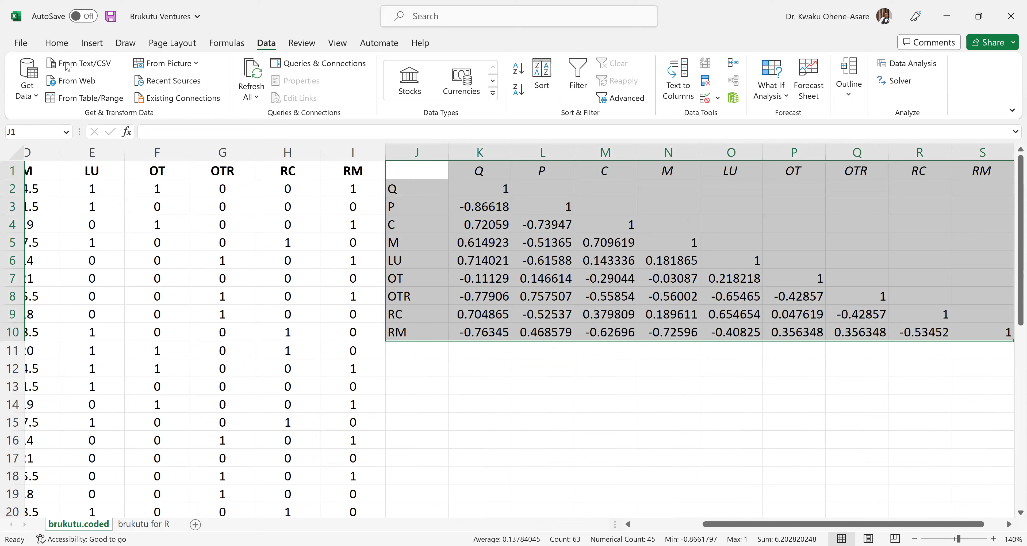
{"action": "left_click", "coordinate": [62, 46]}
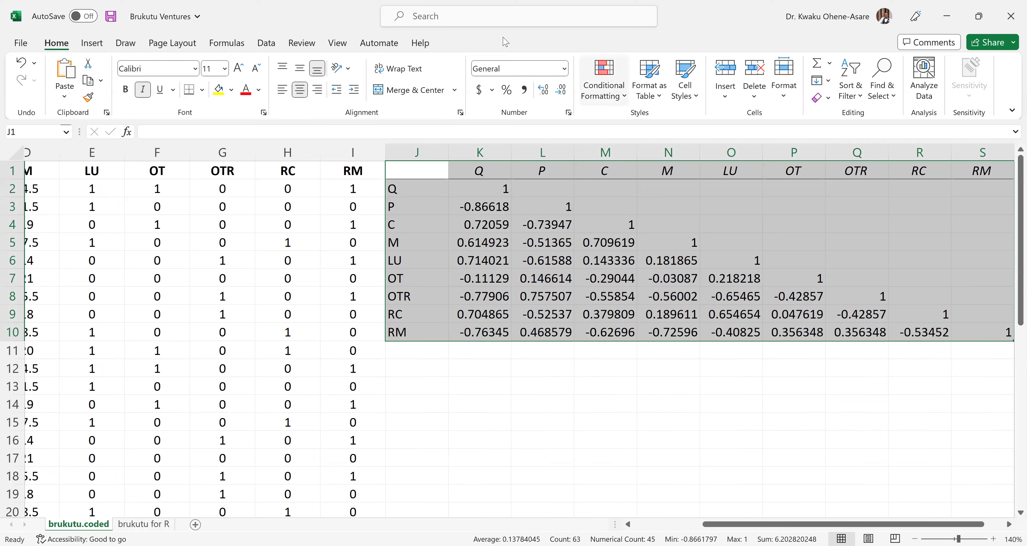
{"action": "left_click", "coordinate": [564, 74]}
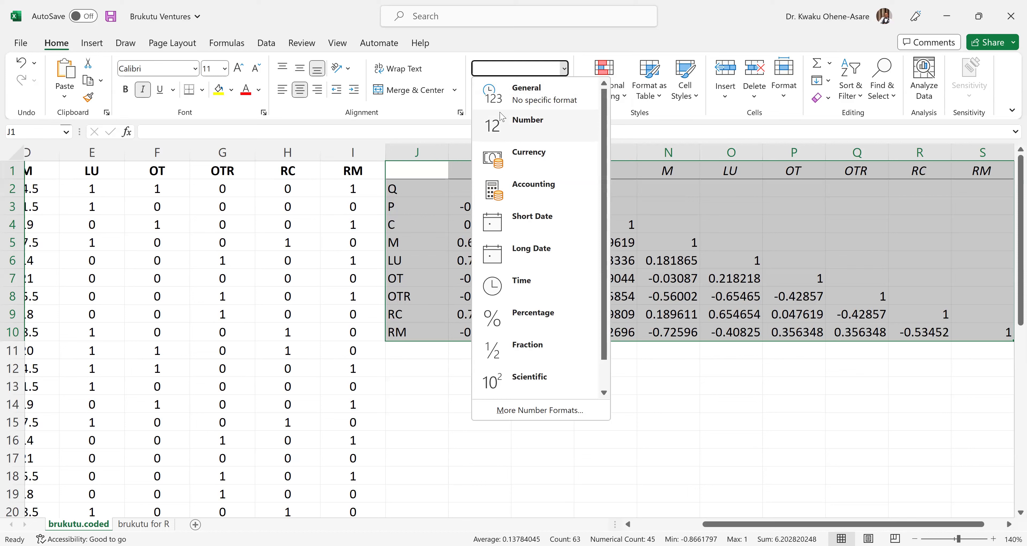
{"action": "left_click", "coordinate": [522, 125]}
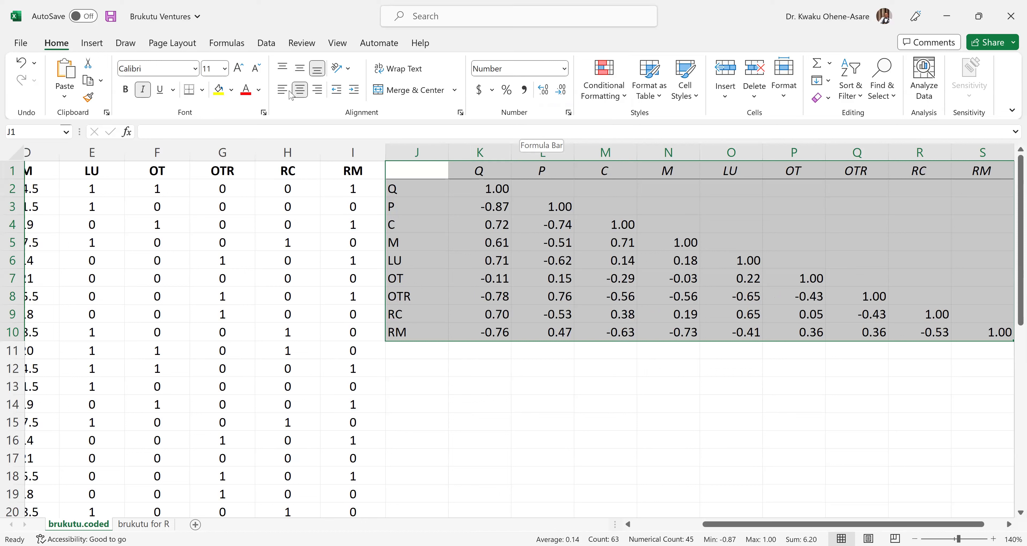
{"action": "left_click", "coordinate": [300, 89]}
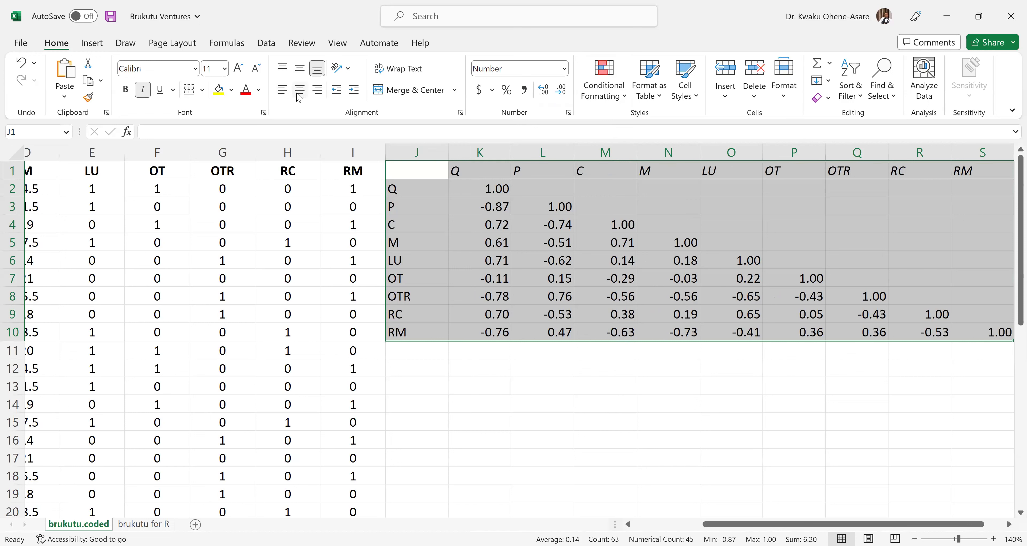
{"action": "left_click", "coordinate": [299, 90]}
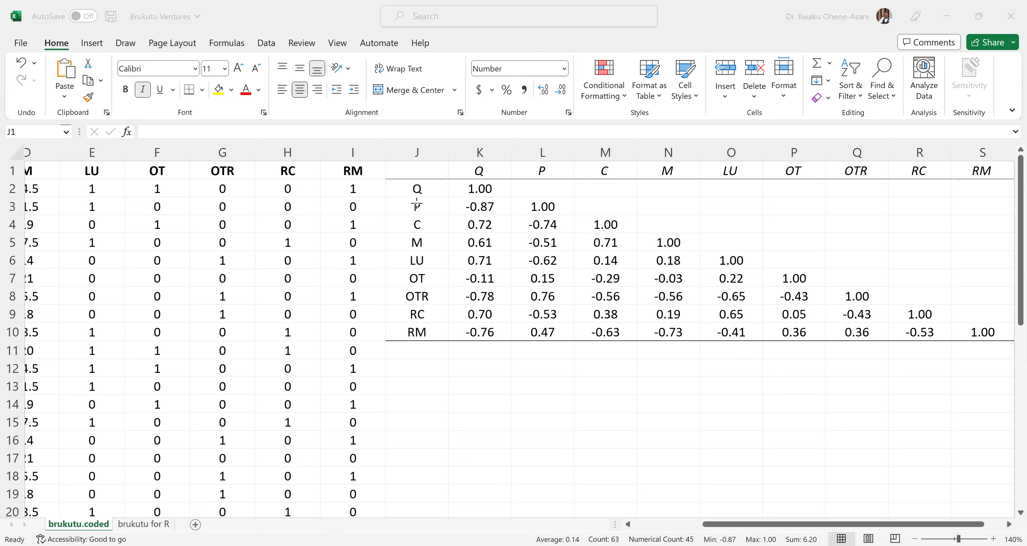
Step: Switch back to the lecture notes PDF in Acrobat Reader to view the Pearson Correlations slide
{"action": "key", "text": "alt+Tab"}
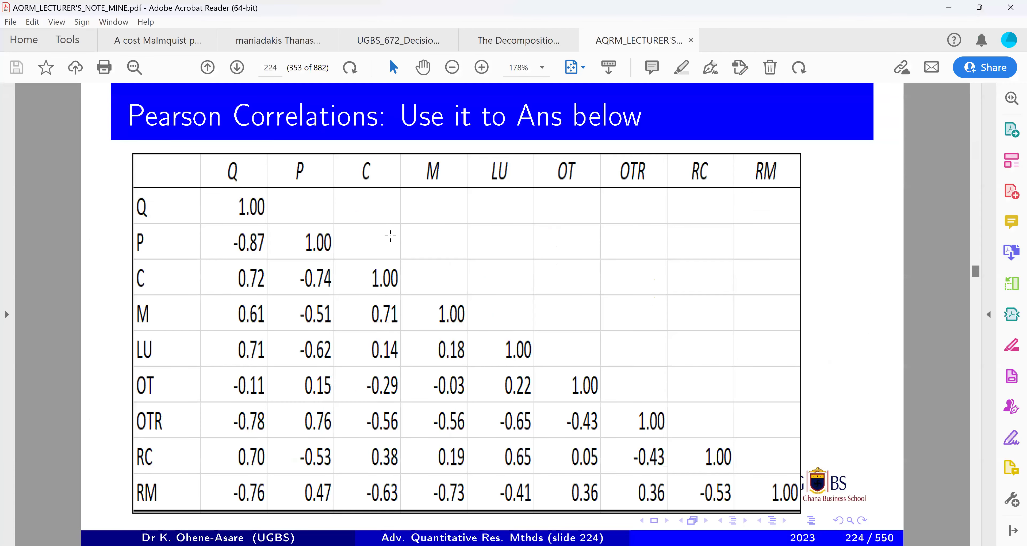
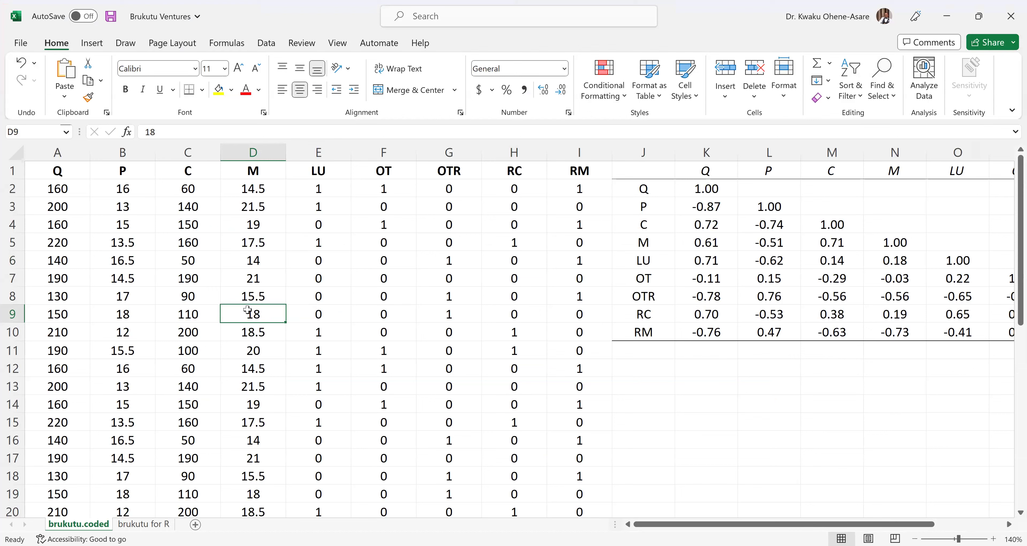
Step: Copy the whole brukutu.coded sheet, including the correlation matrix, and switch to RStudio
{"action": "key", "text": "ctrl+a"}
{"action": "key", "text": "ctrl+c"}
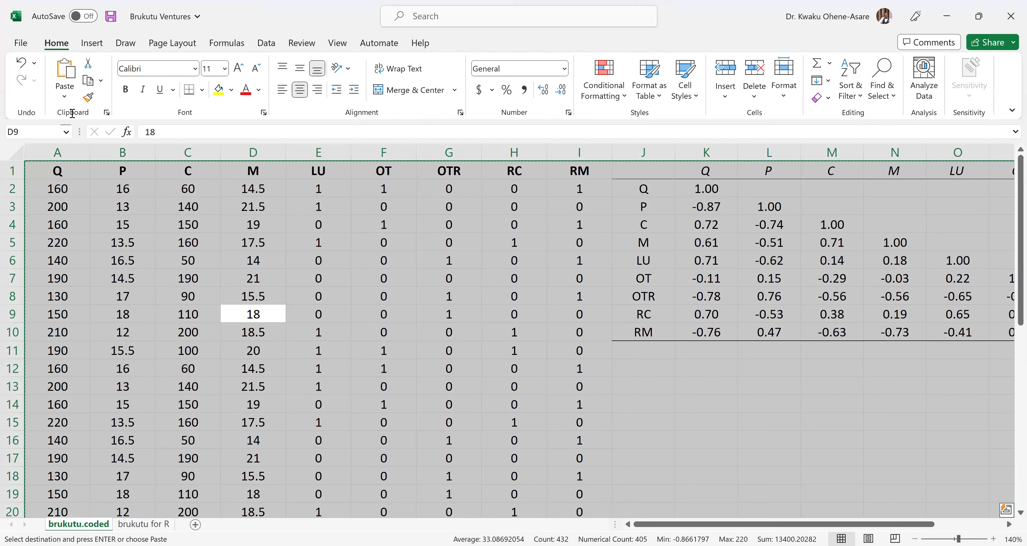
{"action": "key", "text": "alt+Tab"}
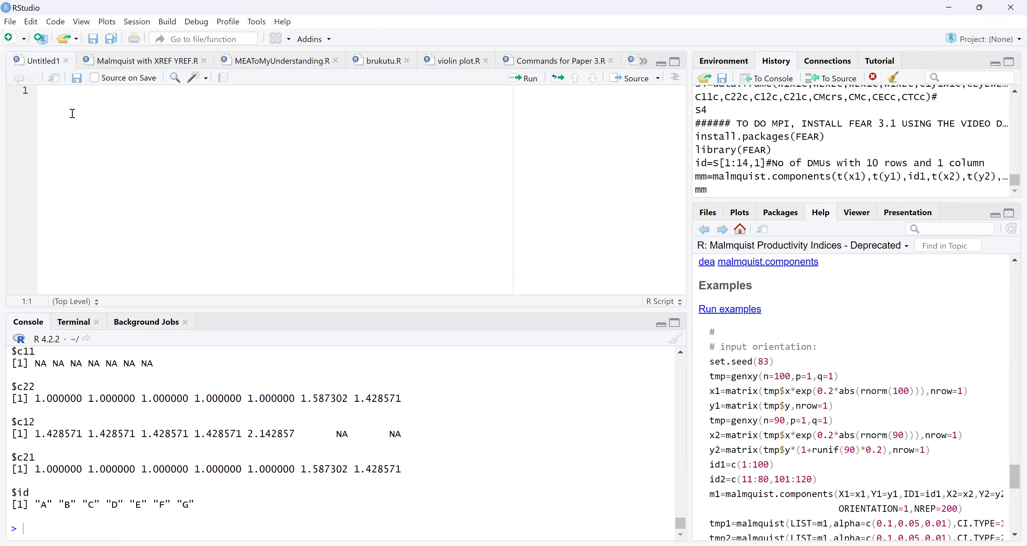
Step: Write gin=read.delim("clipboard") on line 1 of the untitled script and run it to import the copied data
{"action": "type", "text": "gin=read"}
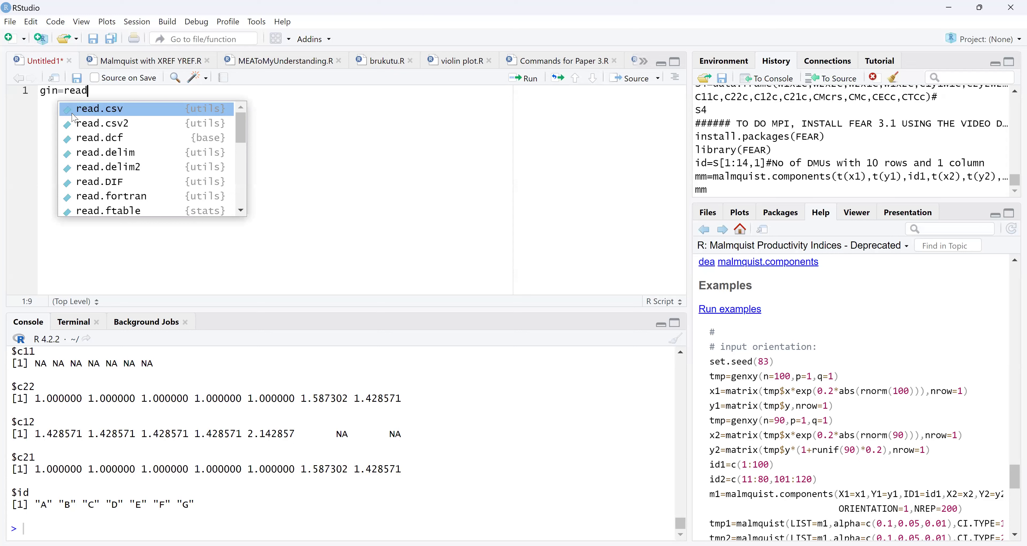
{"action": "type", "text": ".d"}
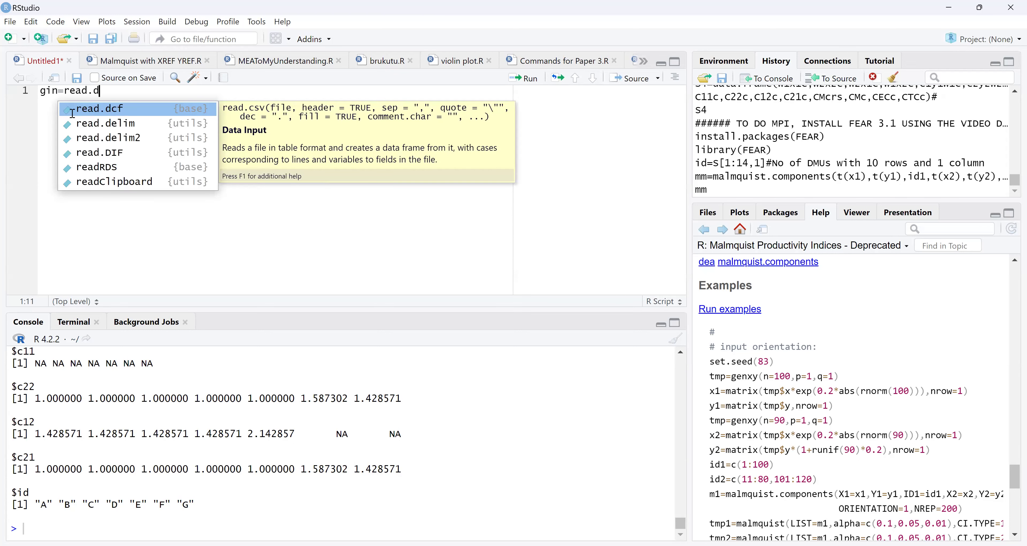
{"action": "key", "text": "Down"}
{"action": "key", "text": "Return"}
{"action": "type", "text": "\""}
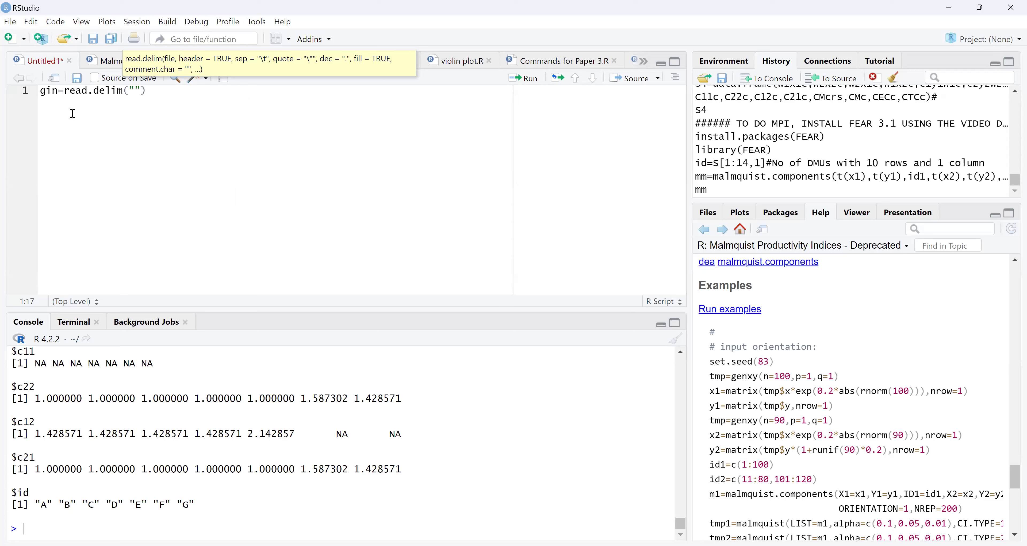
{"action": "type", "text": "clipboard\""}
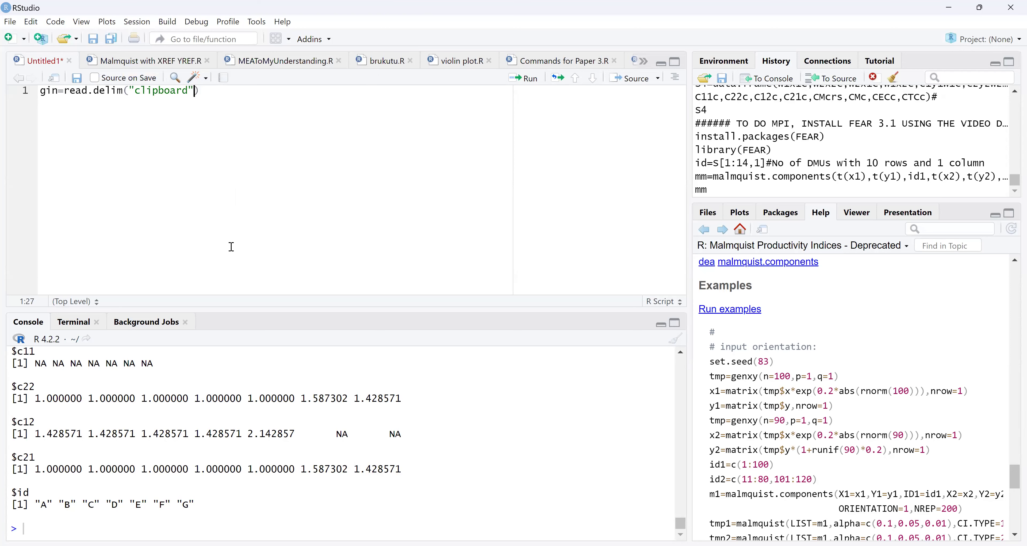
{"action": "type", "text": ")"}
{"action": "key", "text": "ctrl+Return"}
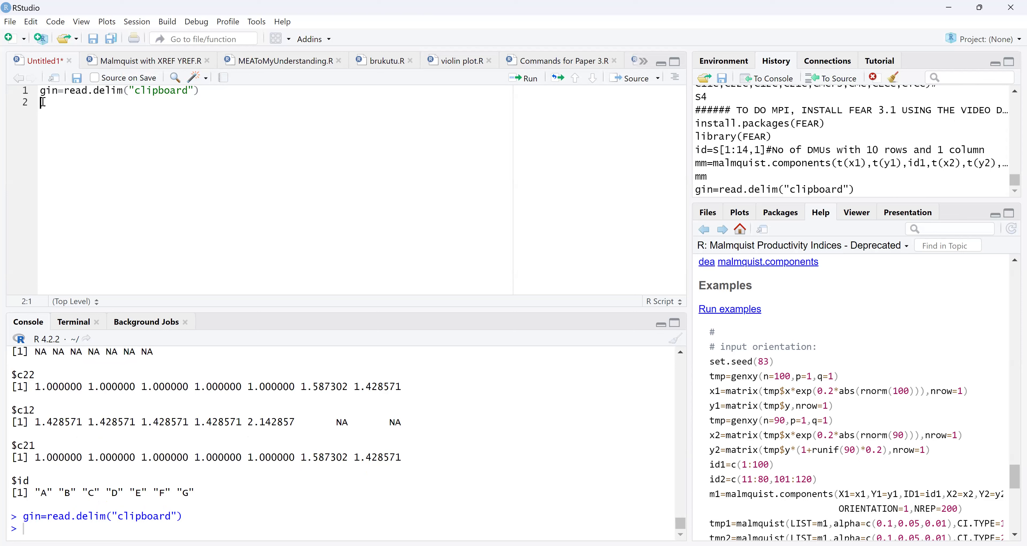
Step: Print the gin data frame in the console and examine its header and first rows
{"action": "double_click", "coordinate": [50, 90]}
{"action": "key", "text": "ctrl+Return"}
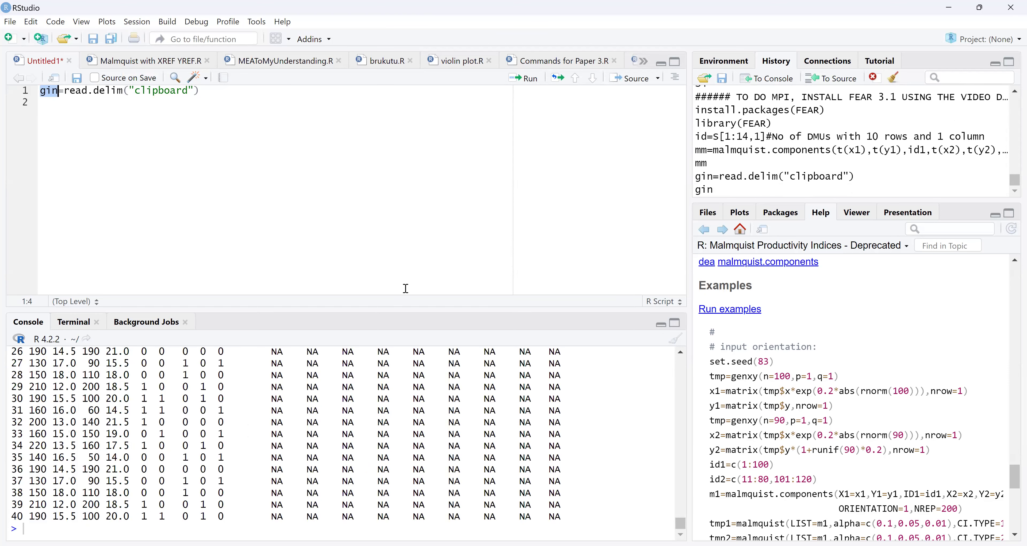
{"action": "left_click", "coordinate": [682, 355]}
{"action": "left_click_drag", "start_coordinate": [684, 358], "coordinate": [684, 355]}
{"action": "left_click", "coordinate": [683, 355]}
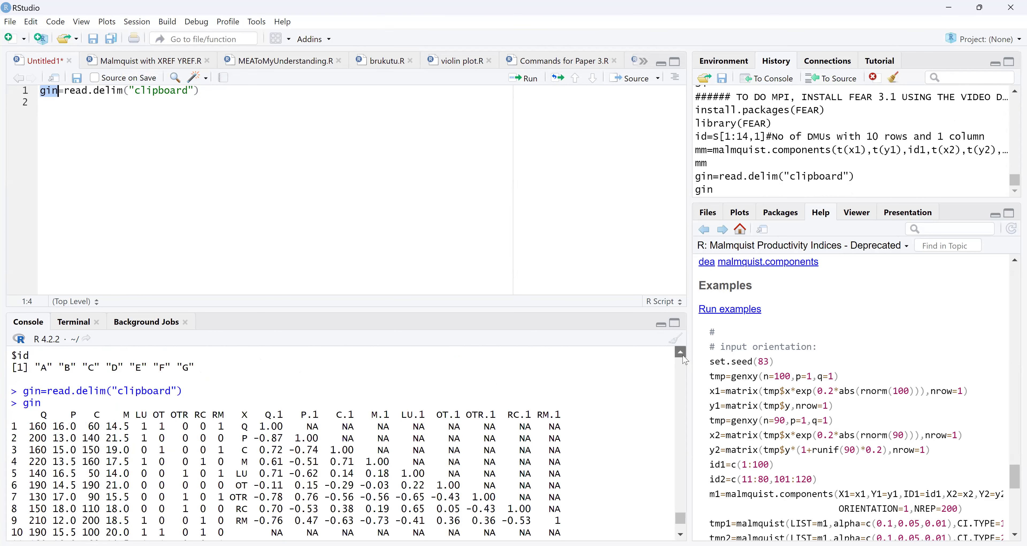
{"action": "scroll", "coordinate": [399, 414], "scroll_direction": "up", "scroll_amount": 1}
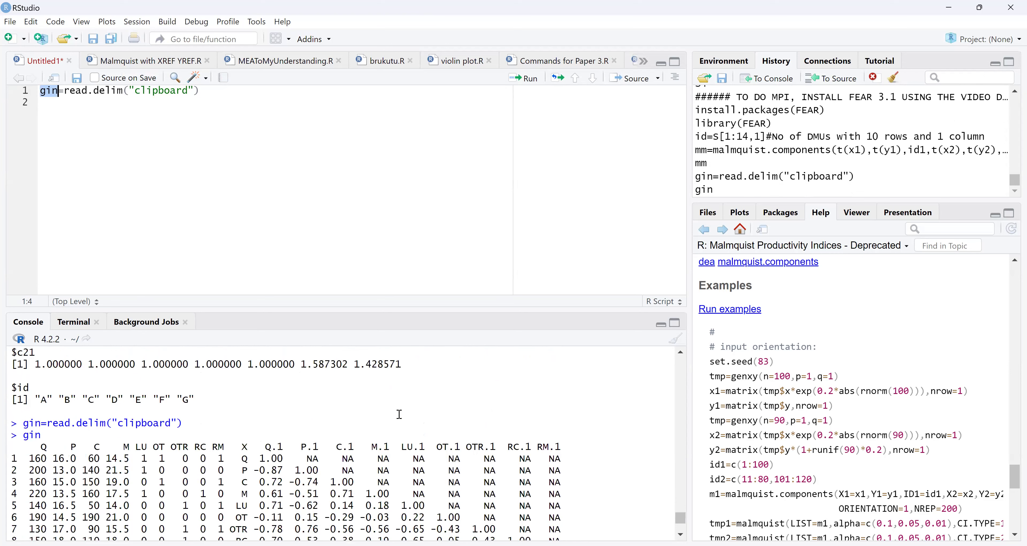
Step: Rerun the clipboard import so gin holds only the Q to RM data columns, and print gin again
{"action": "key", "text": "alt"}
{"action": "left_click", "coordinate": [140, 90]}
{"action": "key", "text": "ctrl+Return"}
{"action": "double_click", "coordinate": [48, 92]}
{"action": "key", "text": "ctrl+Return"}
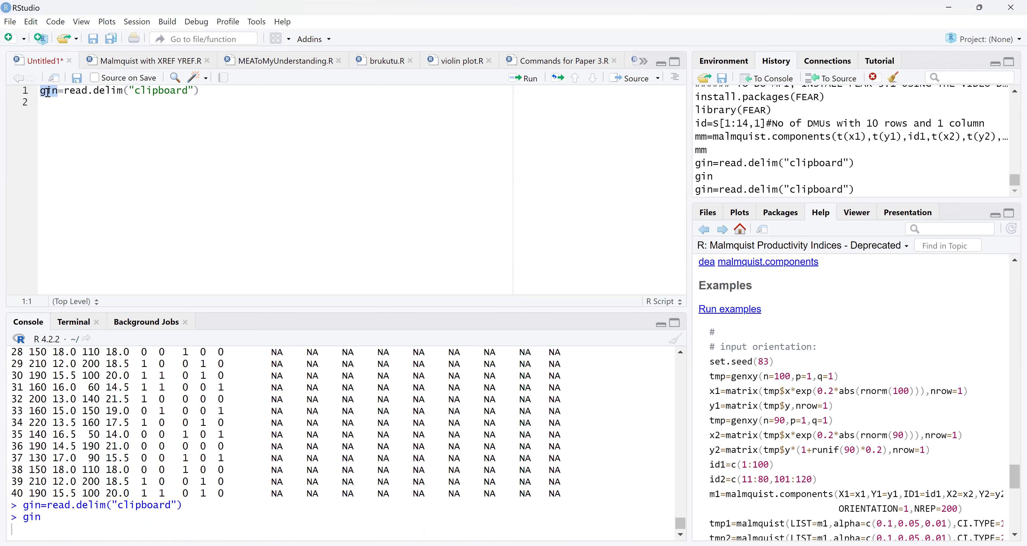
Step: Enlarge the console to examine the printed gin data frame, and restore the split layout of script and console
{"action": "left_click", "coordinate": [674, 323]}
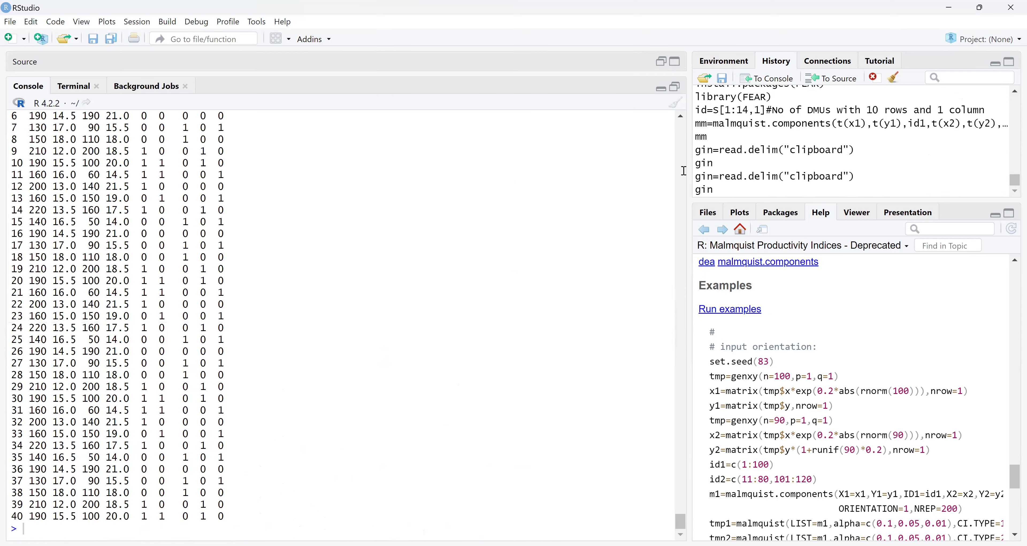
{"action": "scroll", "coordinate": [682, 116], "scroll_direction": "up", "scroll_amount": 4}
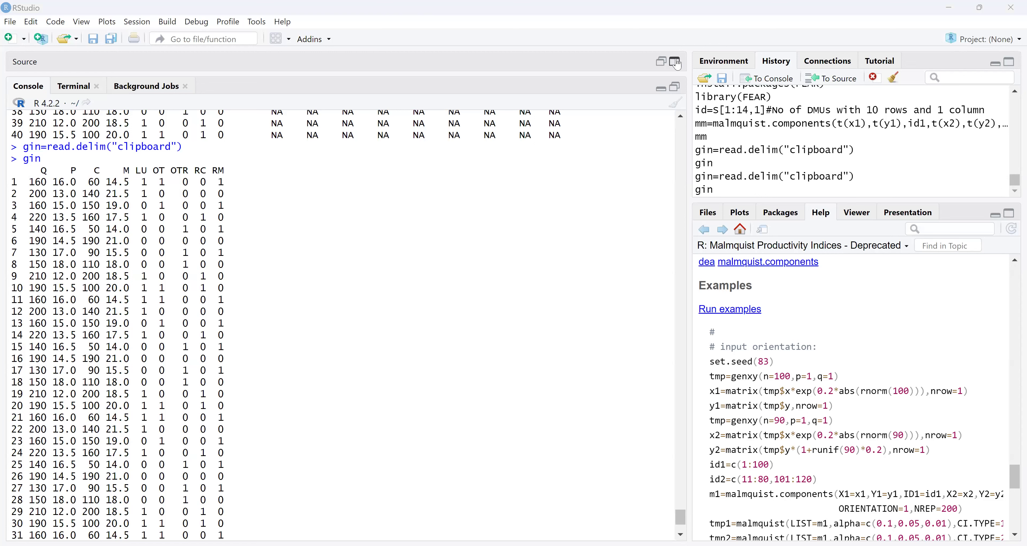
{"action": "key", "text": "ctrl+1"}
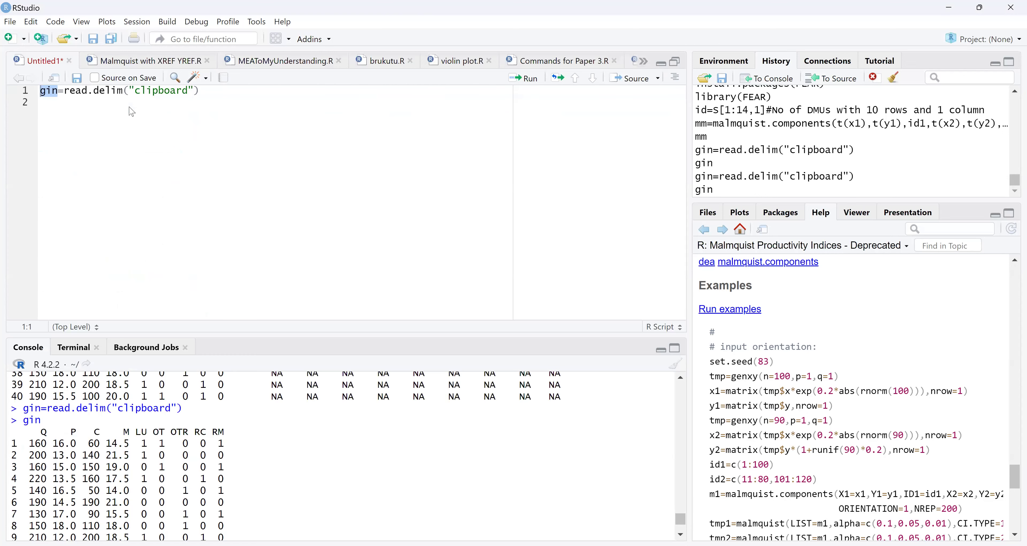
{"action": "key", "text": "ctrl+shift+1"}
{"action": "left_click", "coordinate": [109, 104]}
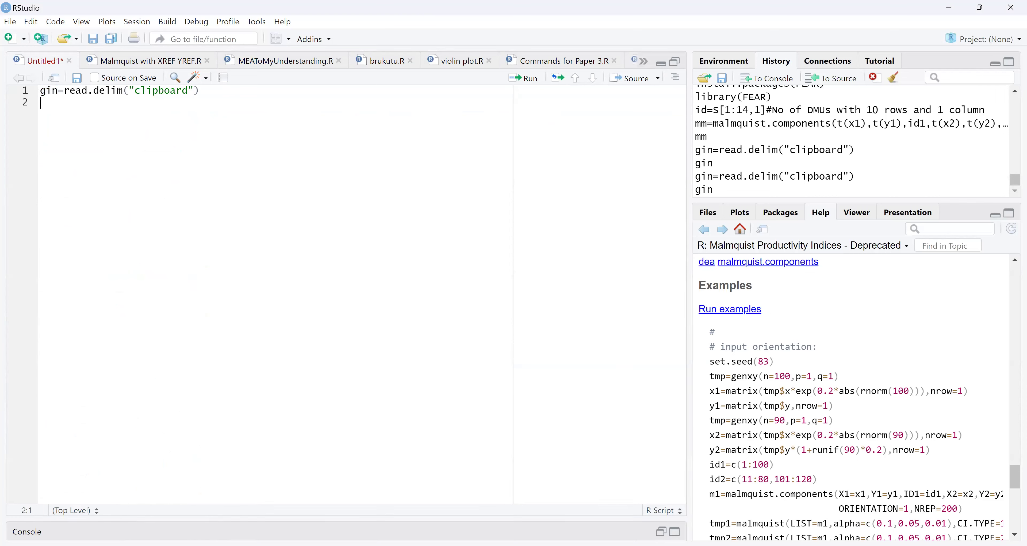
{"action": "left_click", "coordinate": [675, 531]}
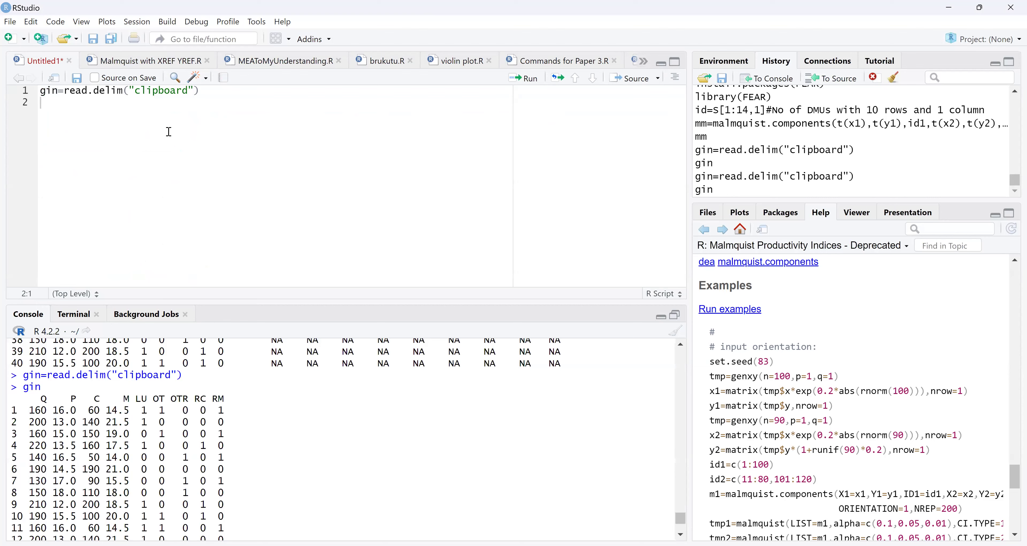
{"action": "key", "text": "ctrl+shift+2"}
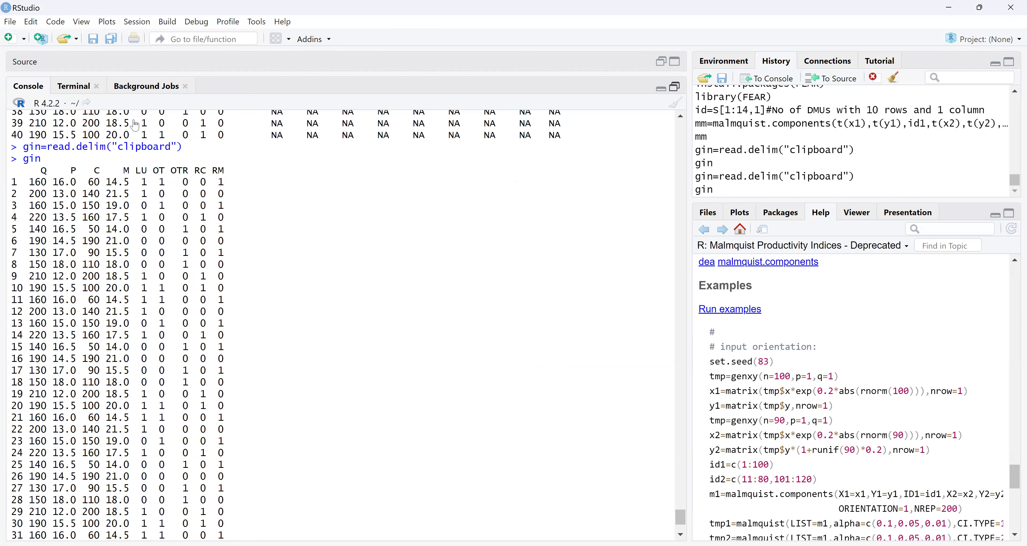
{"action": "key", "text": "ctrl+shift+0"}
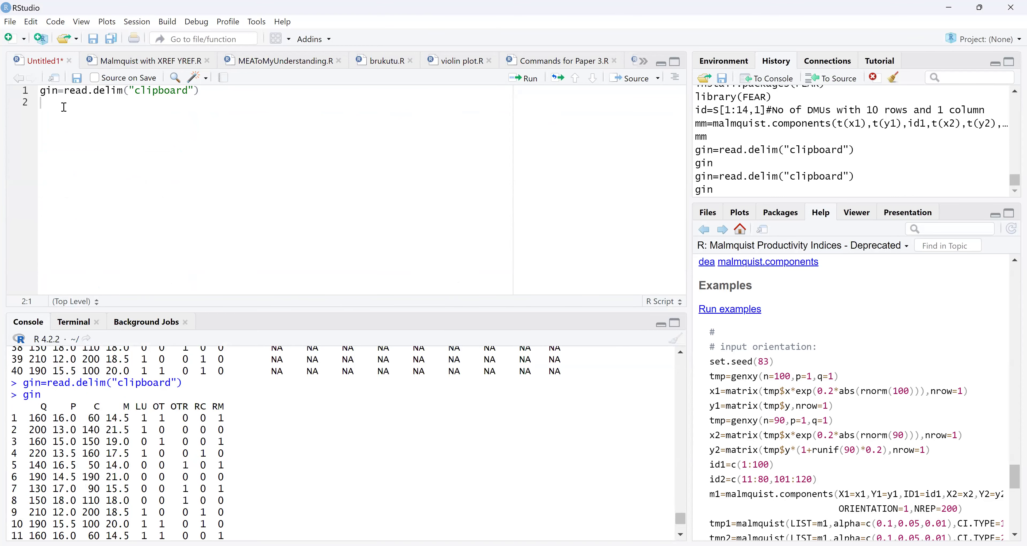
Step: Add cor(gin) on line 2 of the script and run it to compute the correlation matrix
{"action": "type", "text": "cor(gin"}
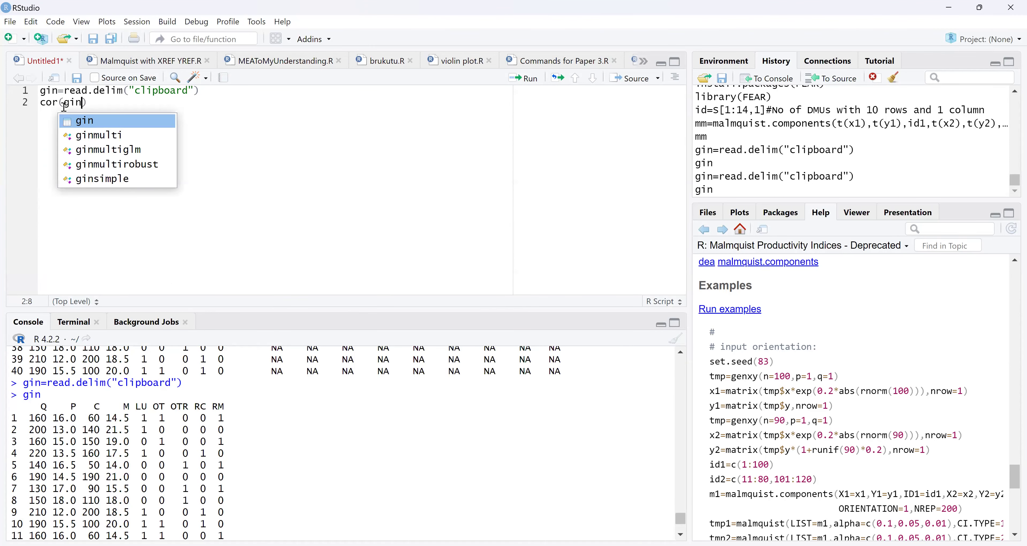
{"action": "type", "text": ")"}
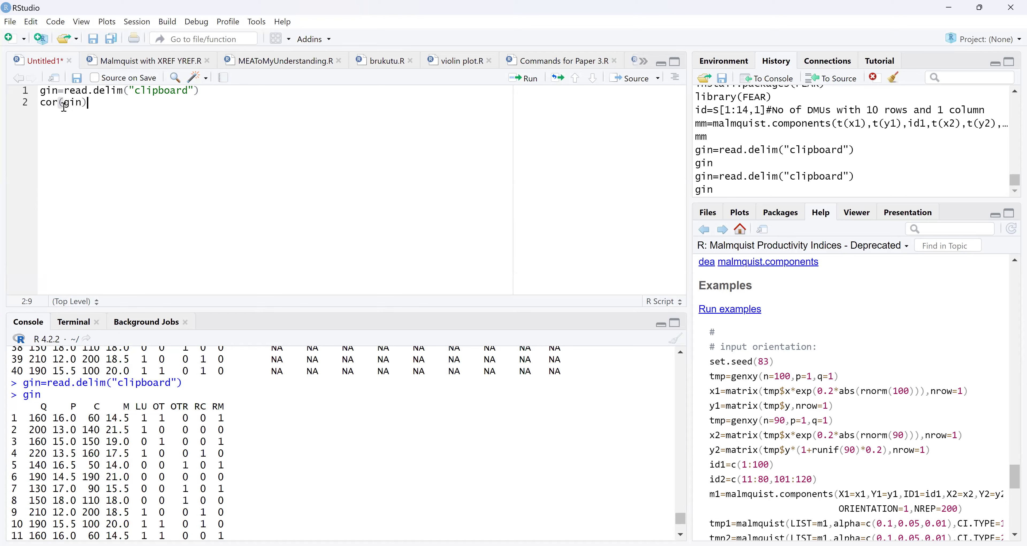
{"action": "key", "text": "ctrl+Return"}
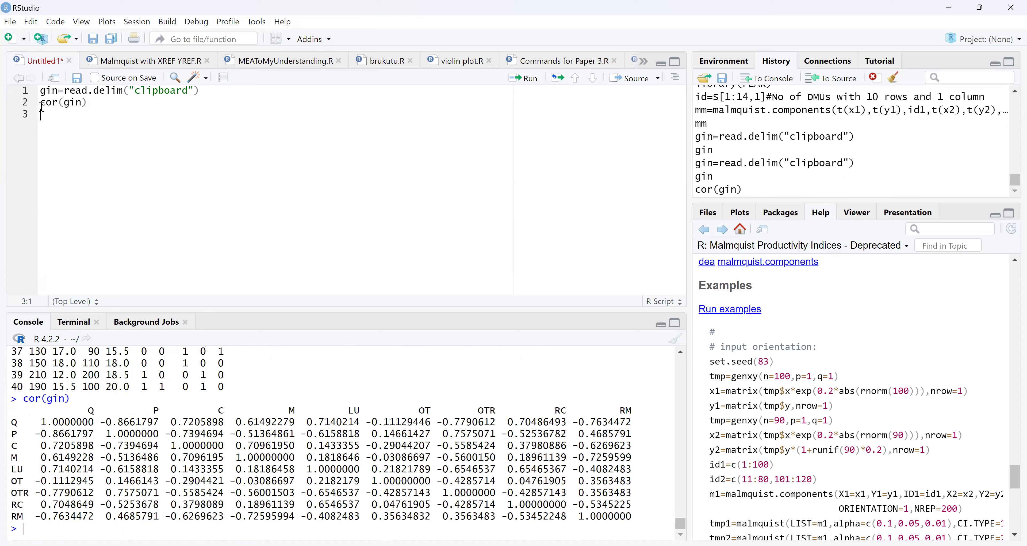
Step: Edit line 2 to round (cor(gin),2), run it, and highlight the variable headings of the rounded matrix
{"action": "left_click", "coordinate": [41, 106]}
{"action": "type", "text": "round"}
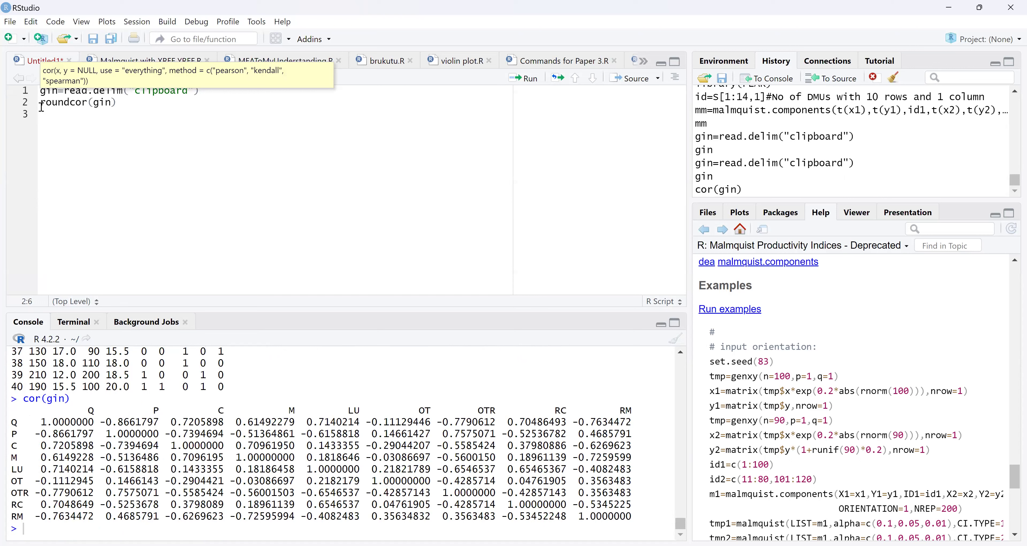
{"action": "type", "text": "("}
{"action": "key", "text": "Right"}
{"action": "key", "text": "Right"}
{"action": "key", "text": "Right"}
{"action": "key", "text": "Right"}
{"action": "key", "text": "Right"}
{"action": "key", "text": "Right"}
{"action": "key", "text": "Right"}
{"action": "key", "text": "Right"}
{"action": "type", "text": ",2)"}
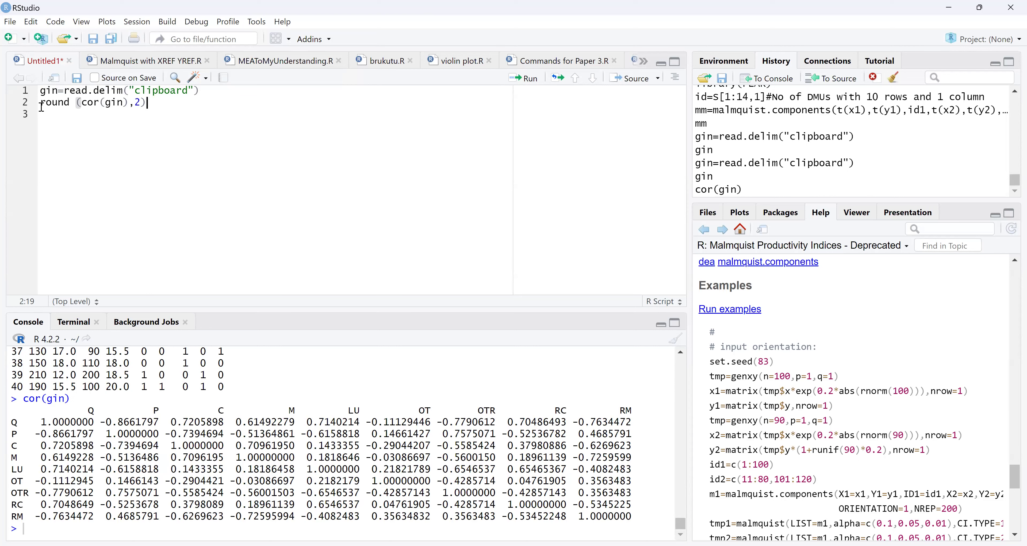
{"action": "key", "text": "ctrl+Return"}
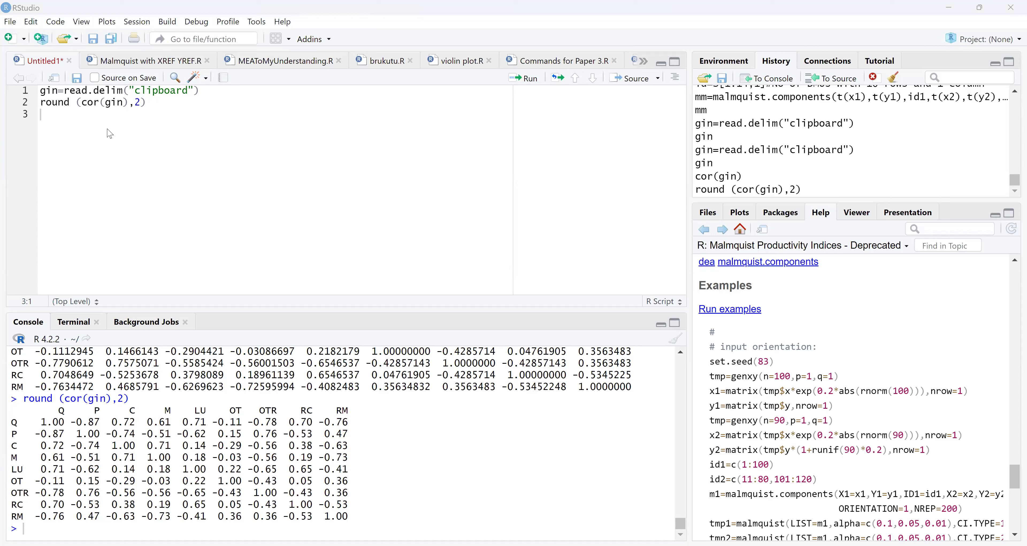
{"action": "left_click_drag", "start_coordinate": [52, 411], "coordinate": [348, 411]}
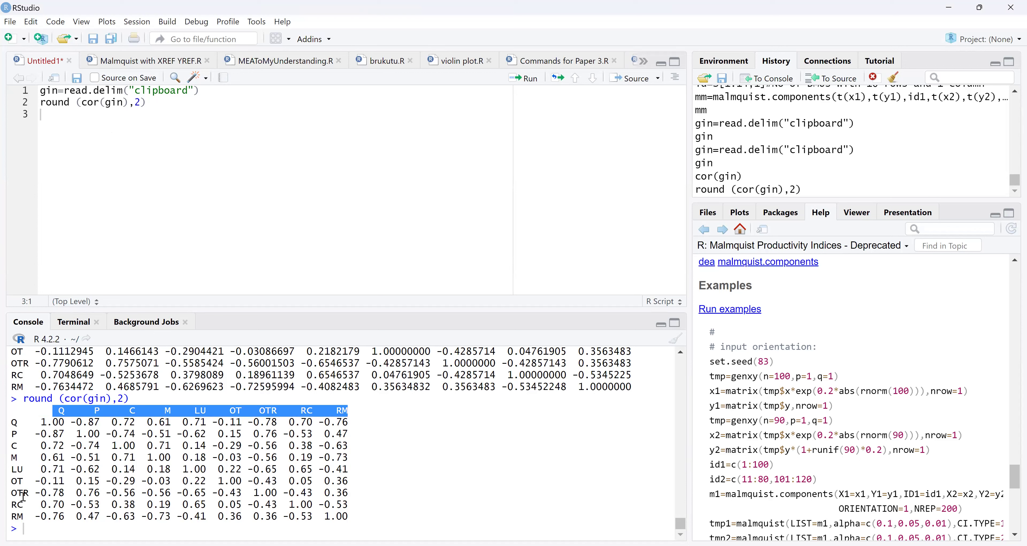
Step: Add pairs(gin, col="red") on line 3, widen the plots pane slightly, and run the line to draw the scatterplot matrix
{"action": "left_click", "coordinate": [58, 133]}
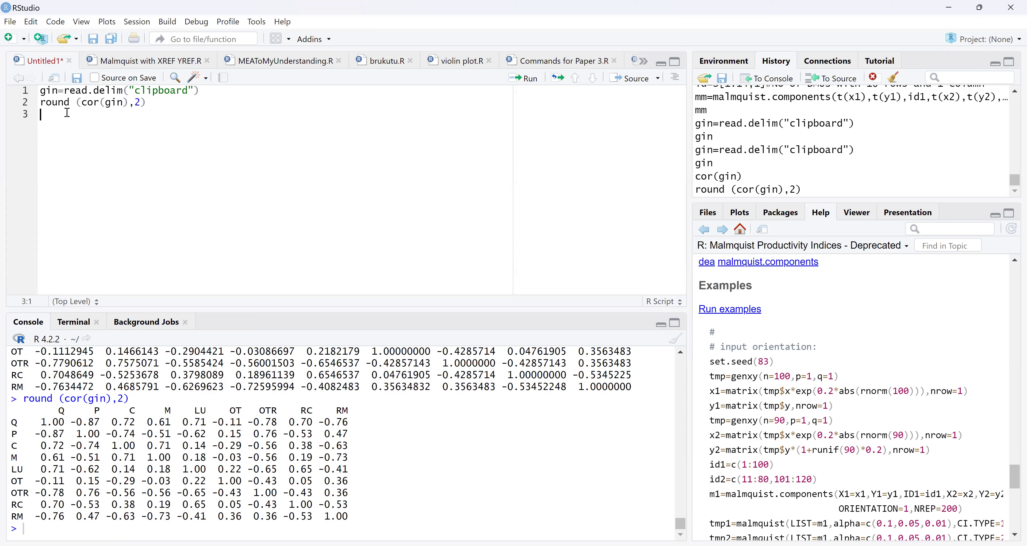
{"action": "type", "text": "pairs"}
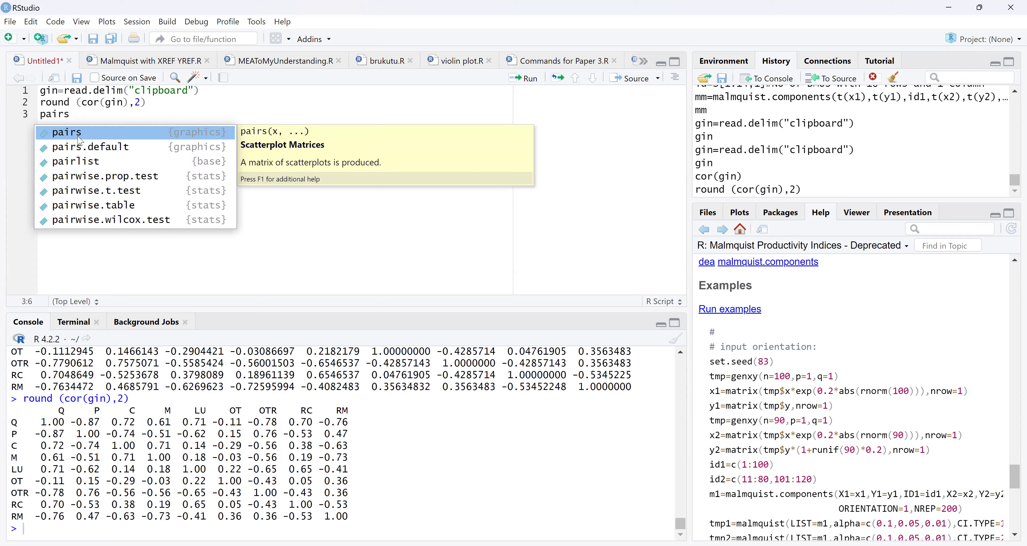
{"action": "type", "text": "("}
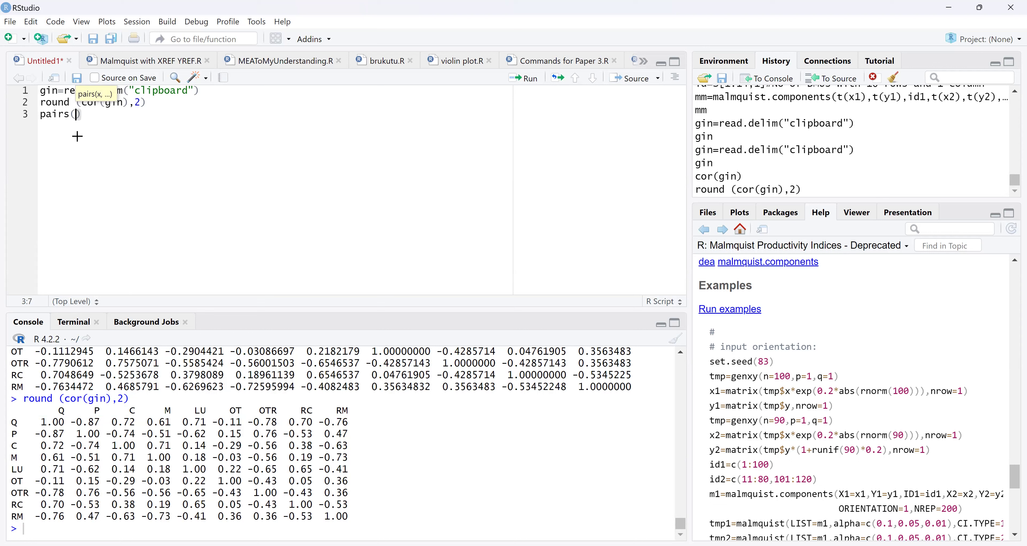
{"action": "type", "text": "gin,"}
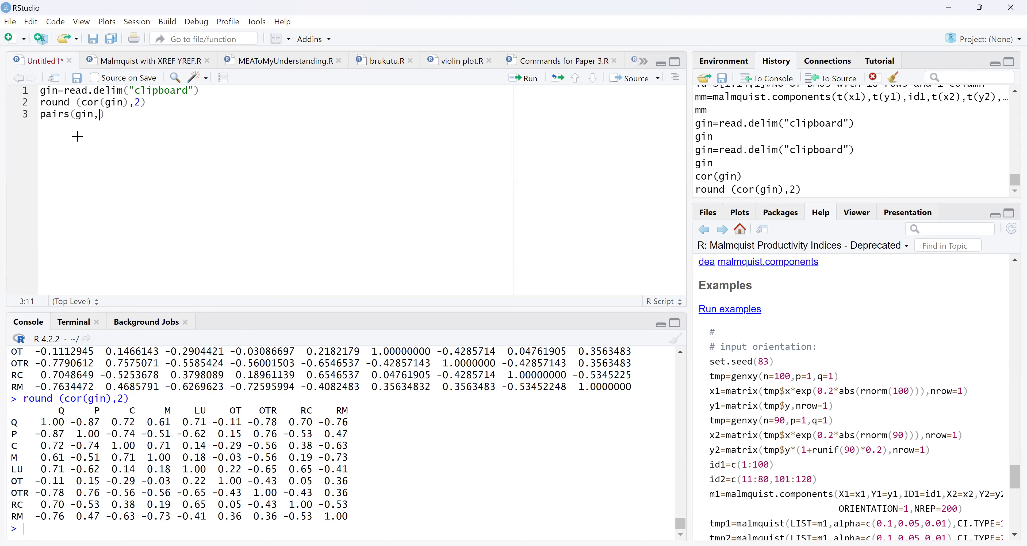
{"action": "type", "text": " col"}
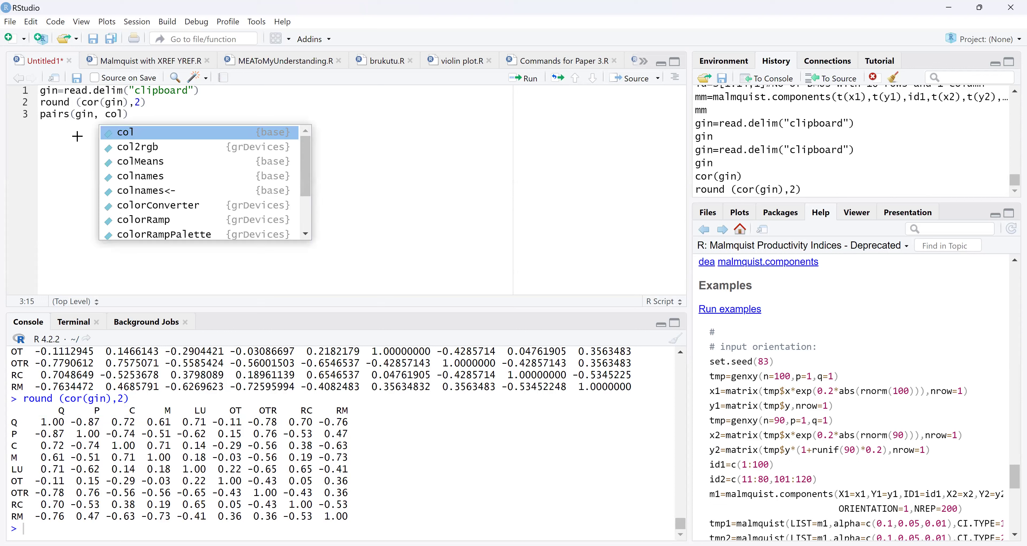
{"action": "type", "text": "="}
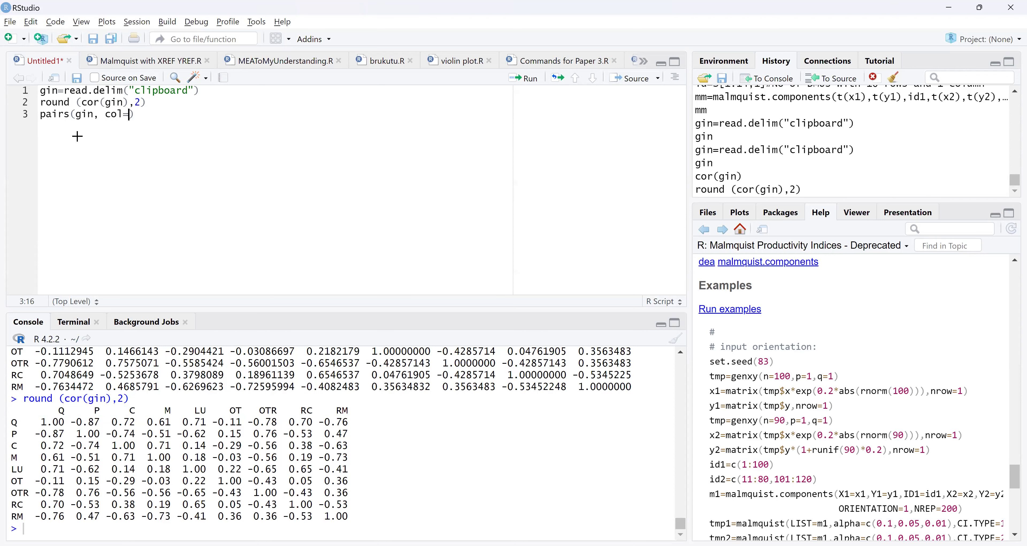
{"action": "type", "text": "\""}
{"action": "type", "text": "red"}
{"action": "left_click_drag", "start_coordinate": [619, 298], "coordinate": [630, 299]}
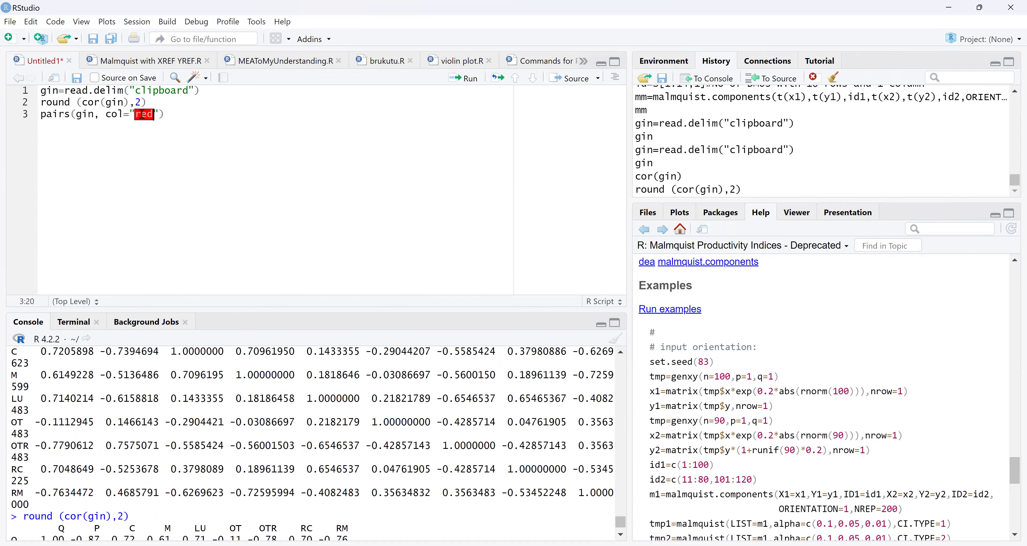
{"action": "left_click", "coordinate": [102, 112]}
{"action": "key", "text": "ctrl+Return"}
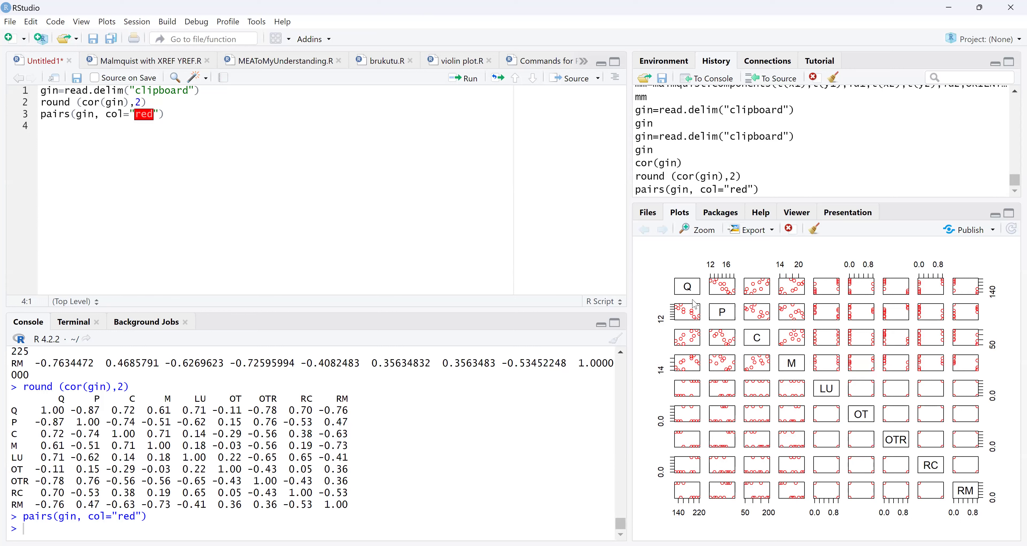
Step: Change the scatterplot matrix colour to "blue", rerun the line, and open the plot in a separate zoomed window
{"action": "left_click_drag", "start_coordinate": [698, 302], "coordinate": [669, 300]}
{"action": "left_click", "coordinate": [141, 113]}
{"action": "key", "text": "BackSpace"}
{"action": "type", "text": "blue"}
{"action": "key", "text": "ctrl+Return"}
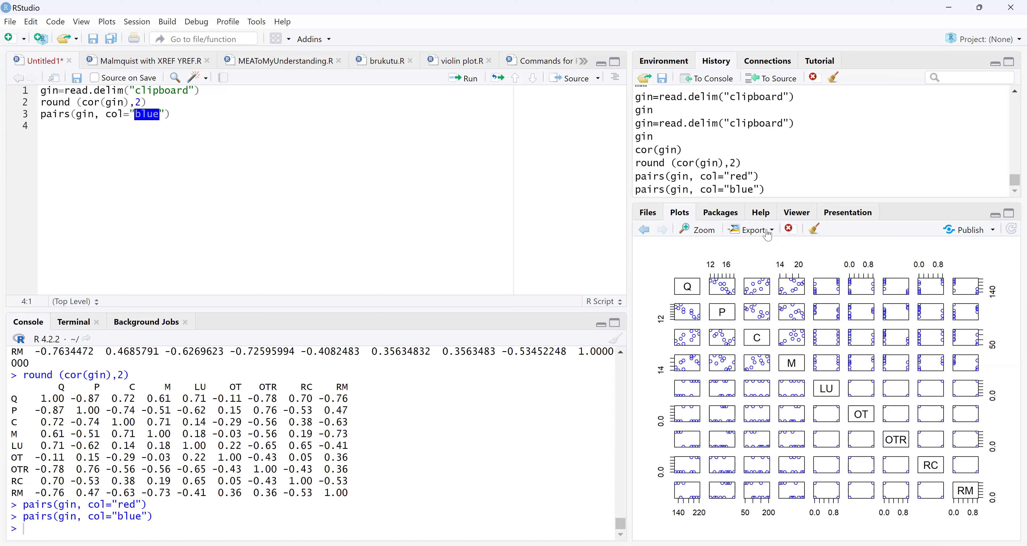
{"action": "left_click", "coordinate": [690, 230]}
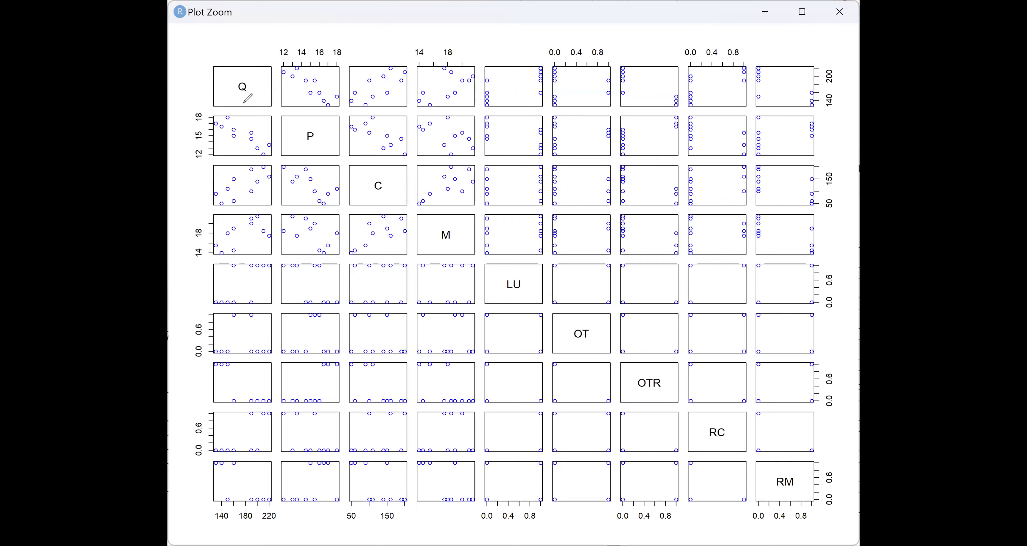
Step: Circle the P-versus-Q panel of the scatterplot matrix in red and draw a line through its points
{"action": "mouse_move", "coordinate": [245, 106]}
{"action": "left_mouse_down"}
{"action": "mouse_move", "coordinate": [216, 108]}
{"action": "mouse_move", "coordinate": [244, 171]}
{"action": "left_mouse_up"}
{"action": "left_click_drag", "start_coordinate": [278, 129], "coordinate": [239, 101]}
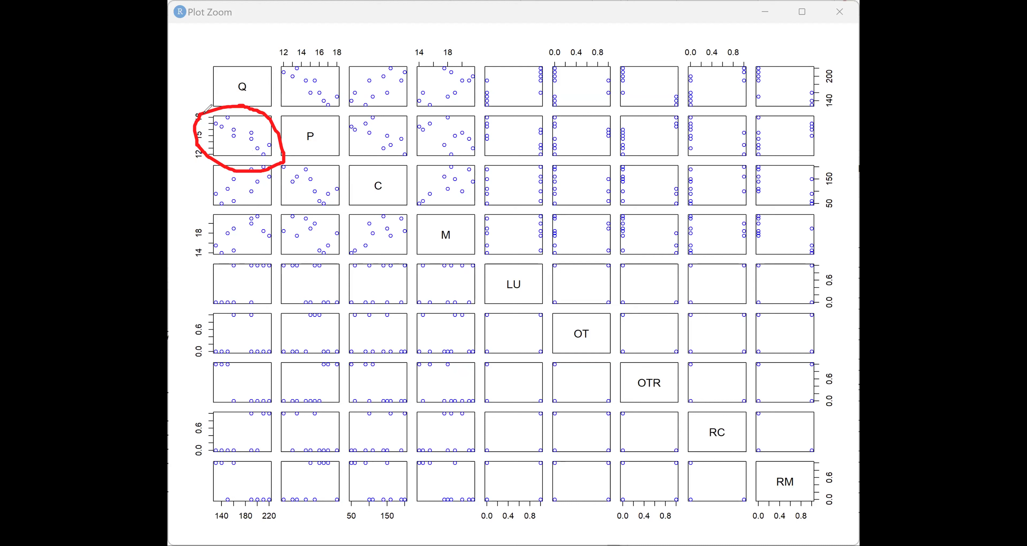
{"action": "mouse_move", "coordinate": [204, 113]}
{"action": "left_mouse_down"}
{"action": "mouse_move", "coordinate": [191, 116]}
{"action": "mouse_move", "coordinate": [194, 145]}
{"action": "left_mouse_up"}
{"action": "left_click_drag", "start_coordinate": [272, 149], "coordinate": [292, 183]}
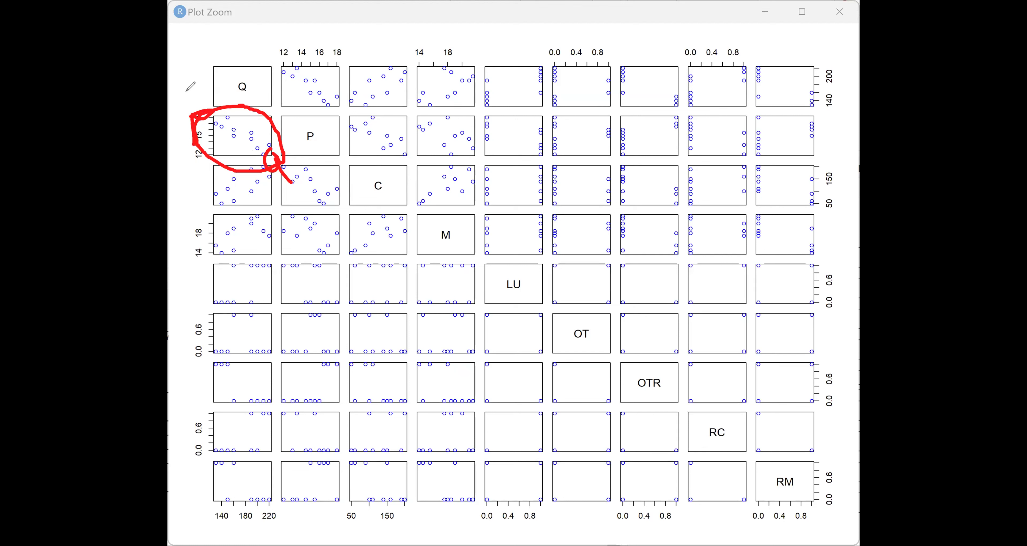
{"action": "left_click", "coordinate": [218, 125]}
{"action": "left_click_drag", "start_coordinate": [218, 125], "coordinate": [257, 155]}
{"action": "mouse_move", "coordinate": [270, 151]}
{"action": "left_mouse_down"}
{"action": "mouse_move", "coordinate": [207, 177]}
{"action": "mouse_move", "coordinate": [273, 205]}
{"action": "mouse_move", "coordinate": [277, 157]}
{"action": "left_mouse_up"}
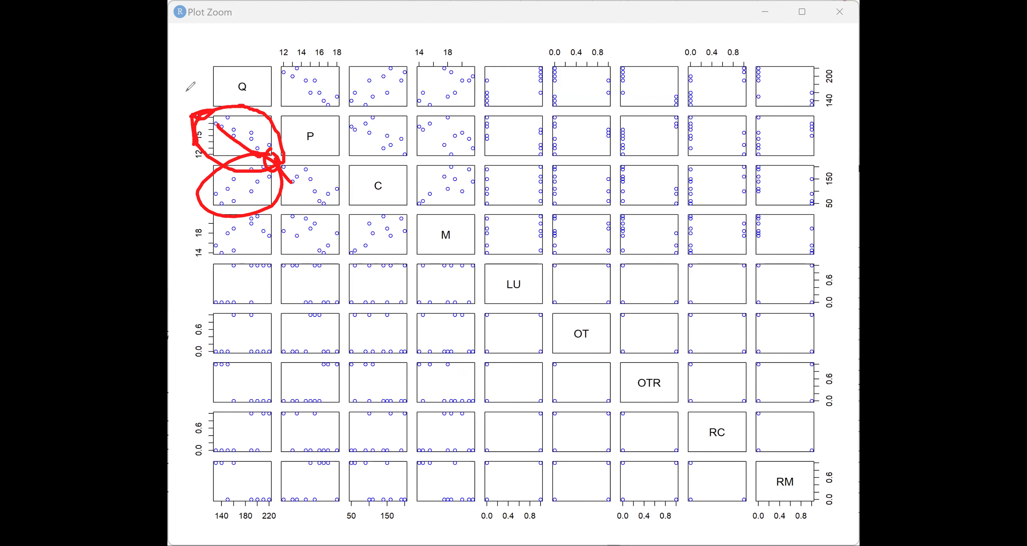
Step: Undo the last red stroke, then mark the C–Q panel, the LU–C panel and the block of dummy-variable panels in blue
{"action": "key", "text": "ctrl+z"}
{"action": "left_click", "coordinate": [656, 99]}
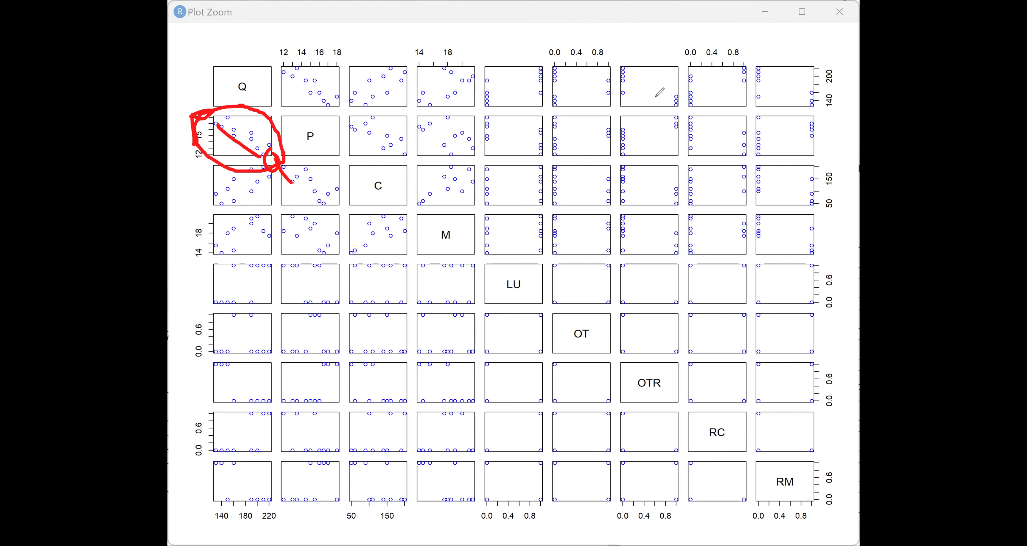
{"action": "left_click_drag", "start_coordinate": [277, 145], "coordinate": [285, 154]}
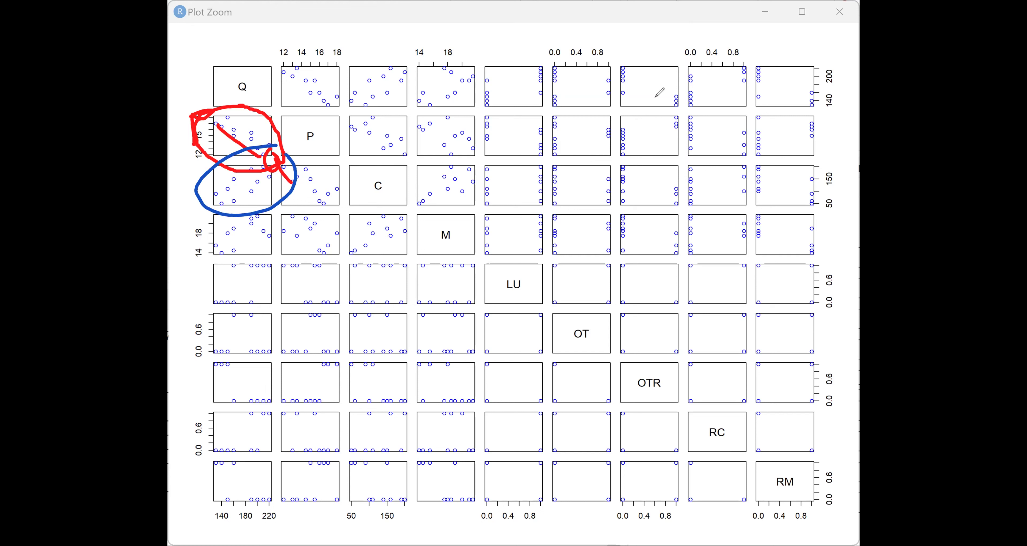
{"action": "left_click_drag", "start_coordinate": [244, 88], "coordinate": [241, 157]}
{"action": "left_click_drag", "start_coordinate": [276, 187], "coordinate": [386, 190]}
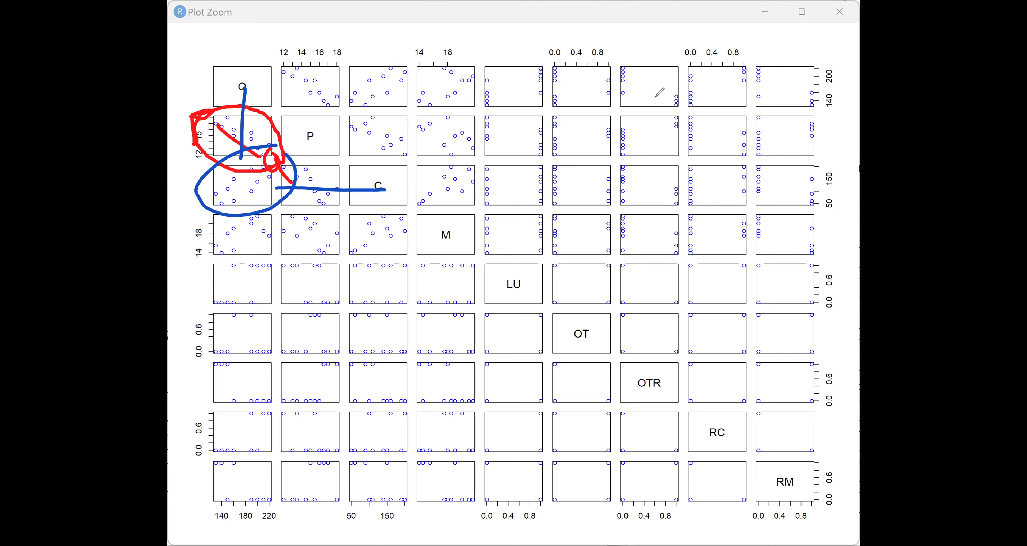
{"action": "mouse_move", "coordinate": [334, 283]}
{"action": "left_mouse_down"}
{"action": "mouse_move", "coordinate": [375, 336]}
{"action": "mouse_move", "coordinate": [397, 267]}
{"action": "left_mouse_up"}
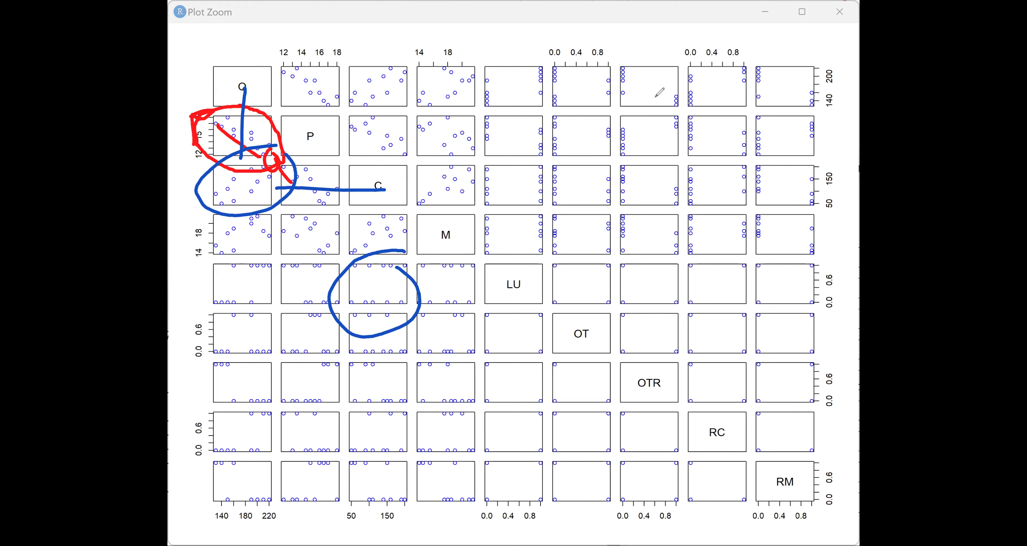
{"action": "mouse_move", "coordinate": [600, 343]}
{"action": "left_mouse_down"}
{"action": "mouse_move", "coordinate": [454, 313]}
{"action": "mouse_move", "coordinate": [344, 436]}
{"action": "mouse_move", "coordinate": [648, 489]}
{"action": "mouse_move", "coordinate": [501, 296]}
{"action": "left_mouse_up"}
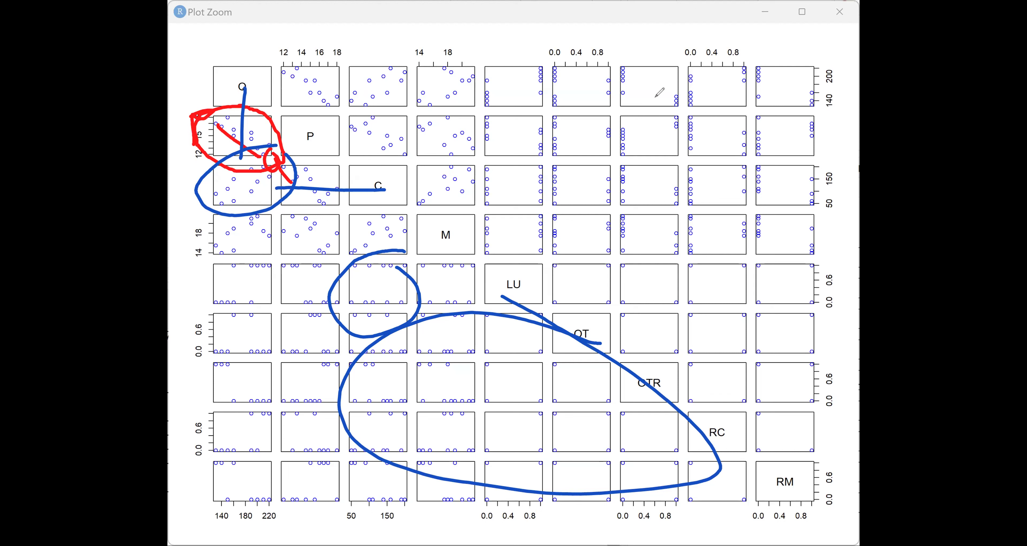
Step: Write "+ve", "-ve" and "neutral" in blue over the scatterplot matrix, then leave the annotated plot view
{"action": "left_click_drag", "start_coordinate": [514, 106], "coordinate": [515, 159]}
{"action": "left_click_drag", "start_coordinate": [493, 144], "coordinate": [548, 140]}
{"action": "mouse_move", "coordinate": [546, 120]}
{"action": "left_mouse_down"}
{"action": "mouse_move", "coordinate": [551, 155]}
{"action": "mouse_move", "coordinate": [569, 116]}
{"action": "left_mouse_up"}
{"action": "left_click_drag", "start_coordinate": [579, 137], "coordinate": [607, 158]}
{"action": "mouse_move", "coordinate": [505, 203]}
{"action": "left_mouse_down"}
{"action": "mouse_move", "coordinate": [542, 194]}
{"action": "mouse_move", "coordinate": [559, 209]}
{"action": "mouse_move", "coordinate": [585, 164]}
{"action": "left_mouse_up"}
{"action": "left_click_drag", "start_coordinate": [590, 198], "coordinate": [598, 204]}
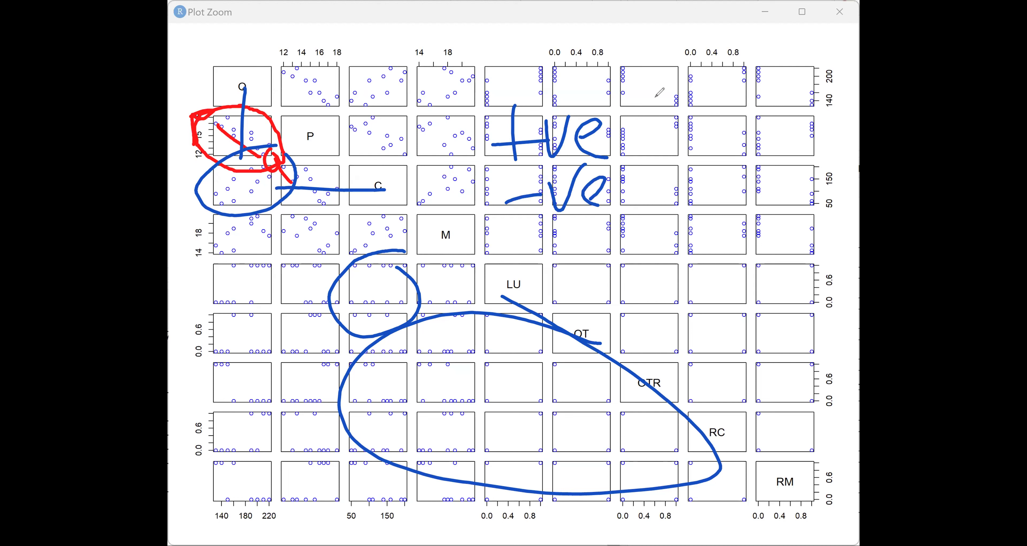
{"action": "mouse_move", "coordinate": [539, 230]}
{"action": "left_mouse_down"}
{"action": "mouse_move", "coordinate": [561, 263]}
{"action": "mouse_move", "coordinate": [605, 237]}
{"action": "mouse_move", "coordinate": [610, 257]}
{"action": "left_mouse_up"}
{"action": "left_click_drag", "start_coordinate": [620, 218], "coordinate": [619, 258]}
{"action": "mouse_move", "coordinate": [607, 229]}
{"action": "left_mouse_down"}
{"action": "mouse_move", "coordinate": [655, 228]}
{"action": "mouse_move", "coordinate": [665, 249]}
{"action": "mouse_move", "coordinate": [684, 254]}
{"action": "left_mouse_up"}
{"action": "left_click_drag", "start_coordinate": [704, 198], "coordinate": [698, 260]}
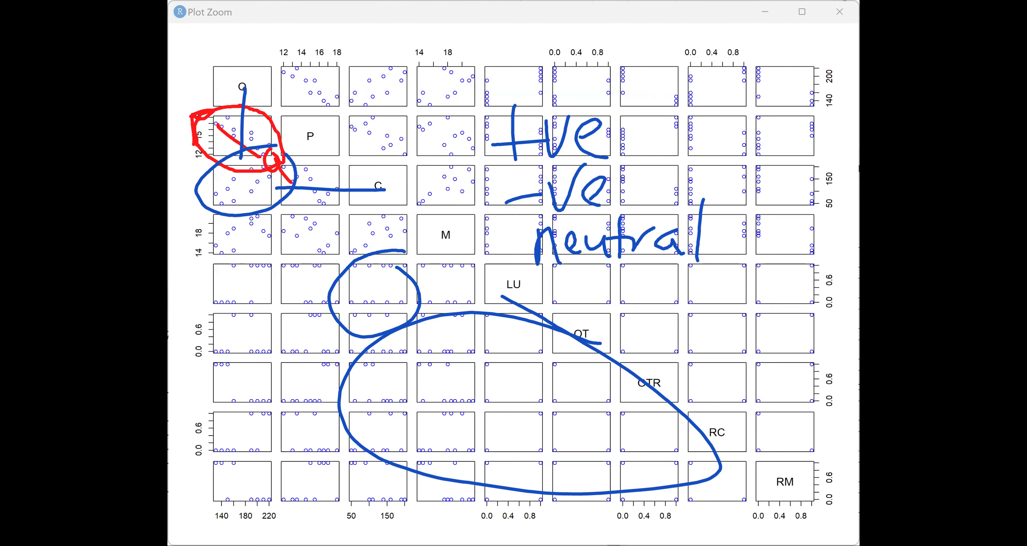
{"action": "key", "text": "Escape"}
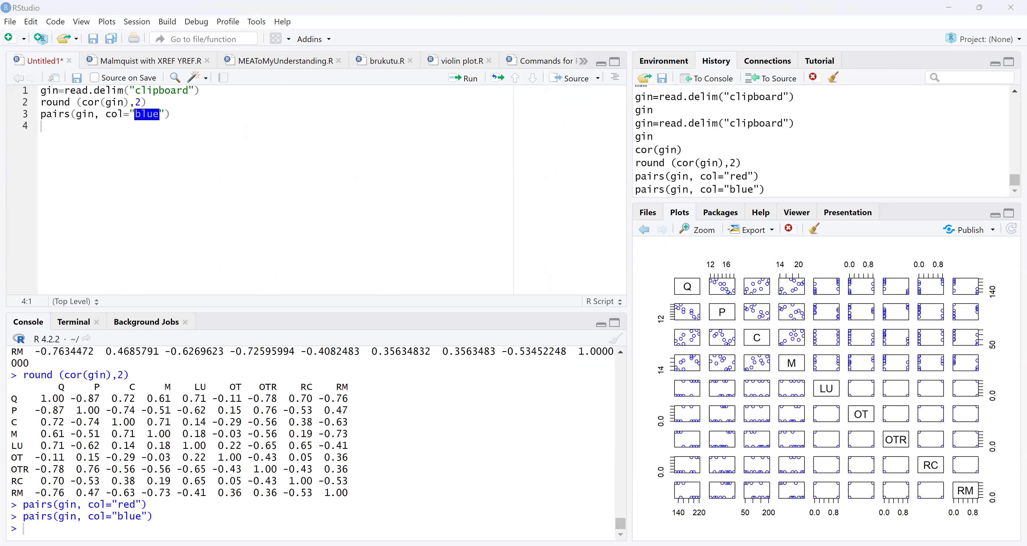
Step: Switch to the Excel workbook and copy the whole data table, including the loc, occ and rel columns, on sheet brukutu for R
{"action": "left_click", "coordinate": [180, 133]}
{"action": "key", "text": "alt+Tab"}
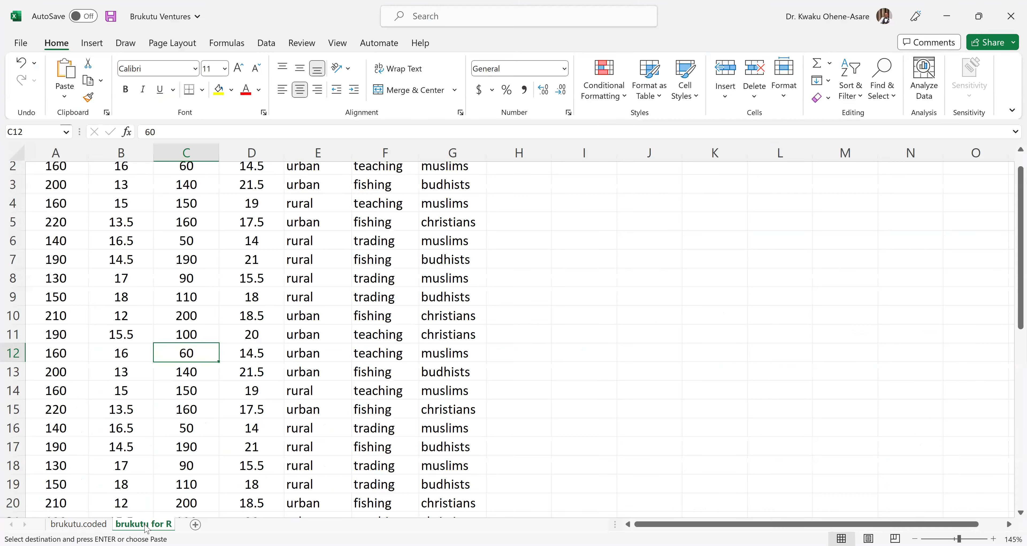
{"action": "scroll", "coordinate": [146, 529], "scroll_direction": "down", "scroll_amount": 3, "text": "ctrl"}
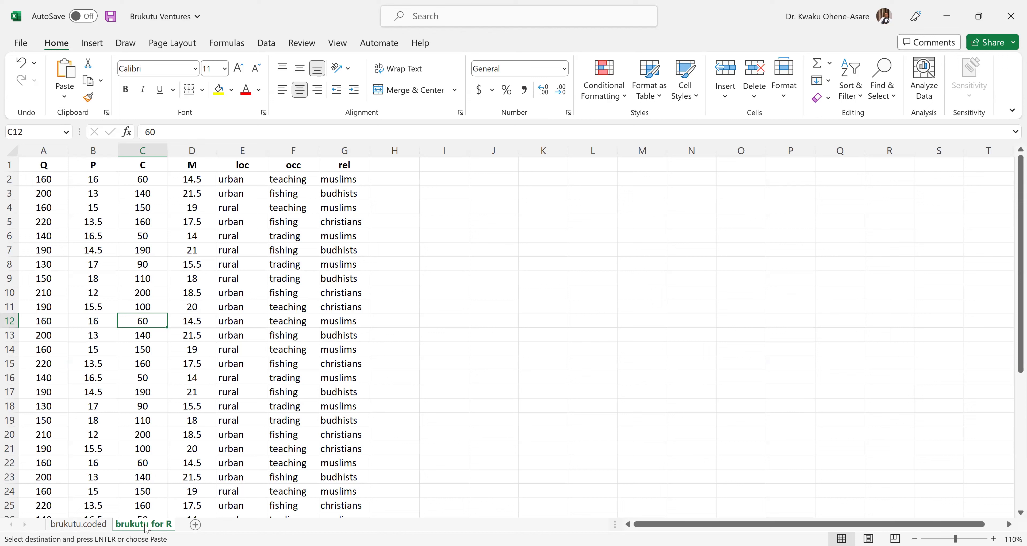
{"action": "left_click", "coordinate": [170, 334]}
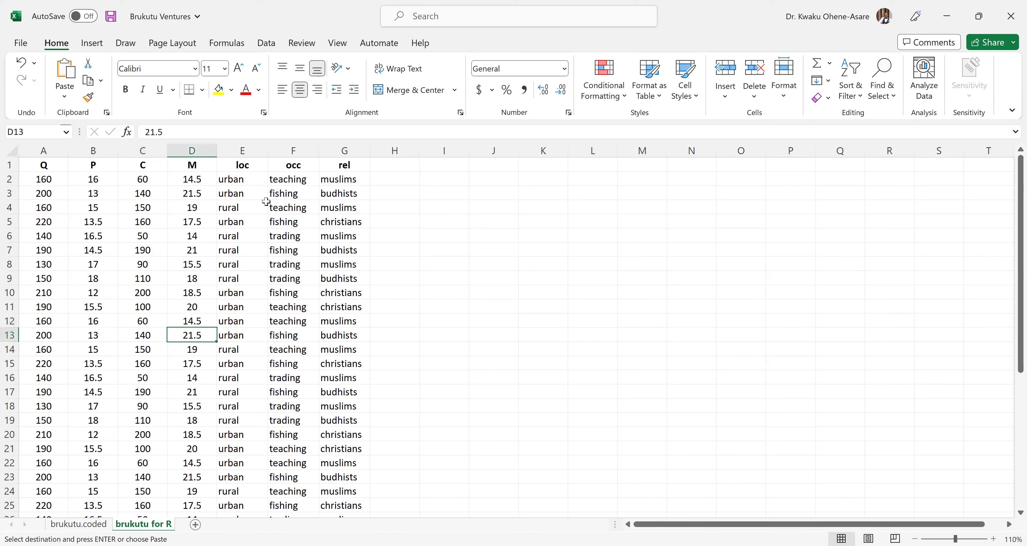
{"action": "left_click", "coordinate": [224, 194]}
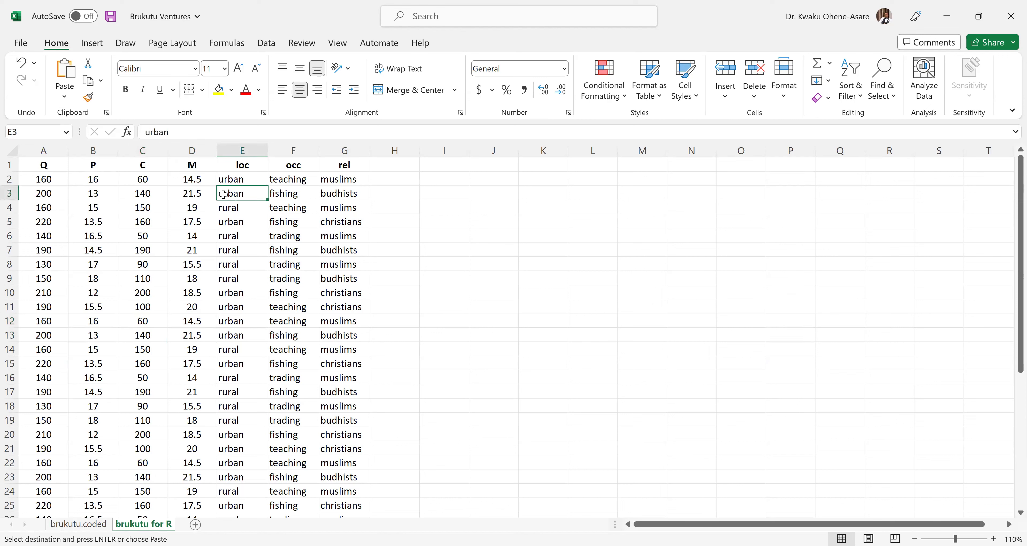
{"action": "left_click", "coordinate": [278, 236]}
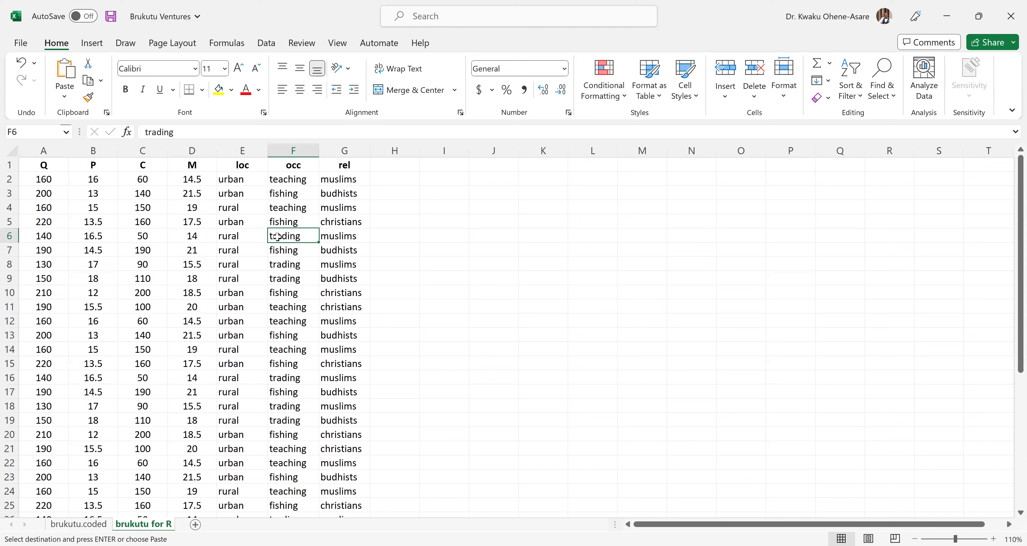
{"action": "key", "text": "ctrl+a"}
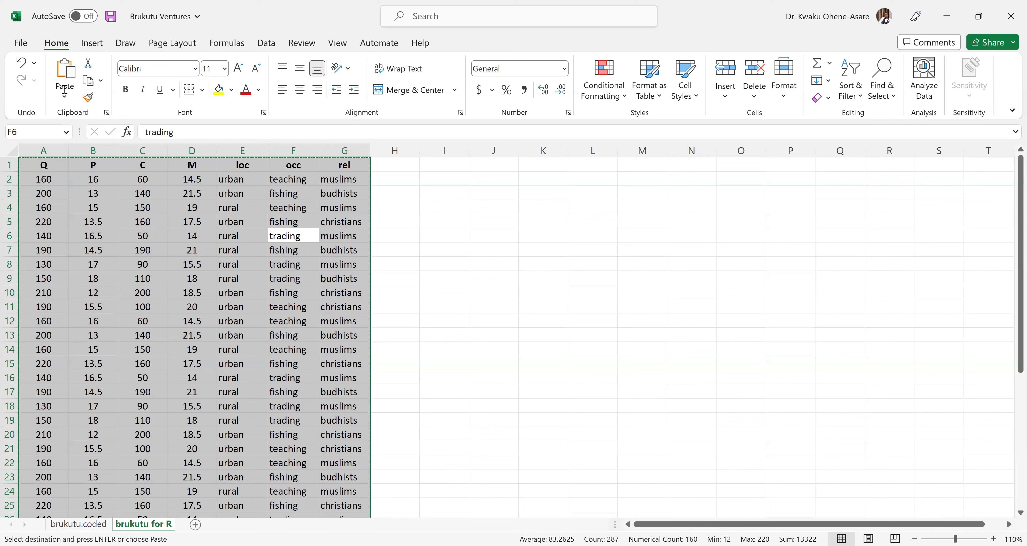
Step: Return to RStudio and run line 1 of the script to read the copied table into gin
{"action": "key", "text": "alt+Tab"}
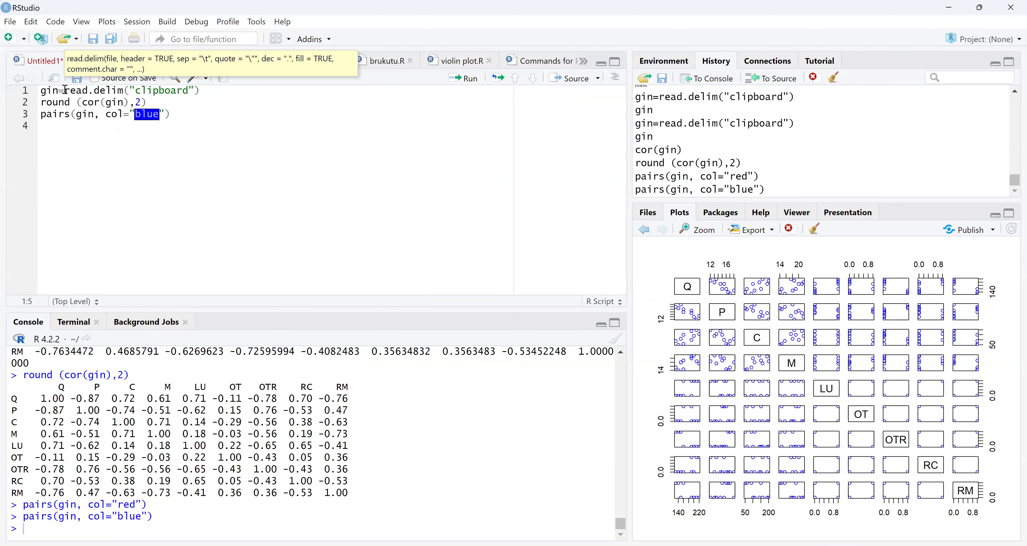
{"action": "key", "text": "ctrl+Return"}
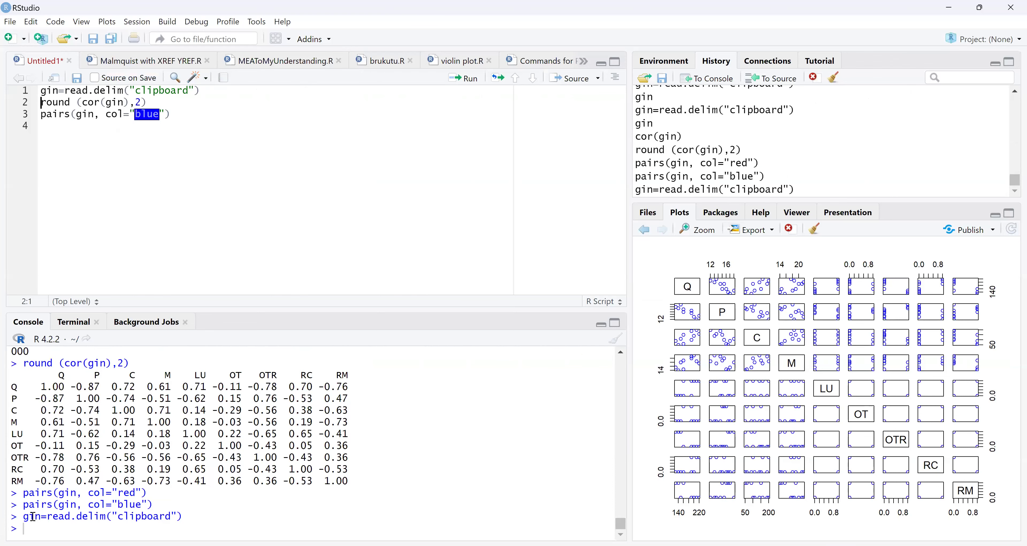
{"action": "left_click_drag", "start_coordinate": [24, 518], "coordinate": [191, 517]}
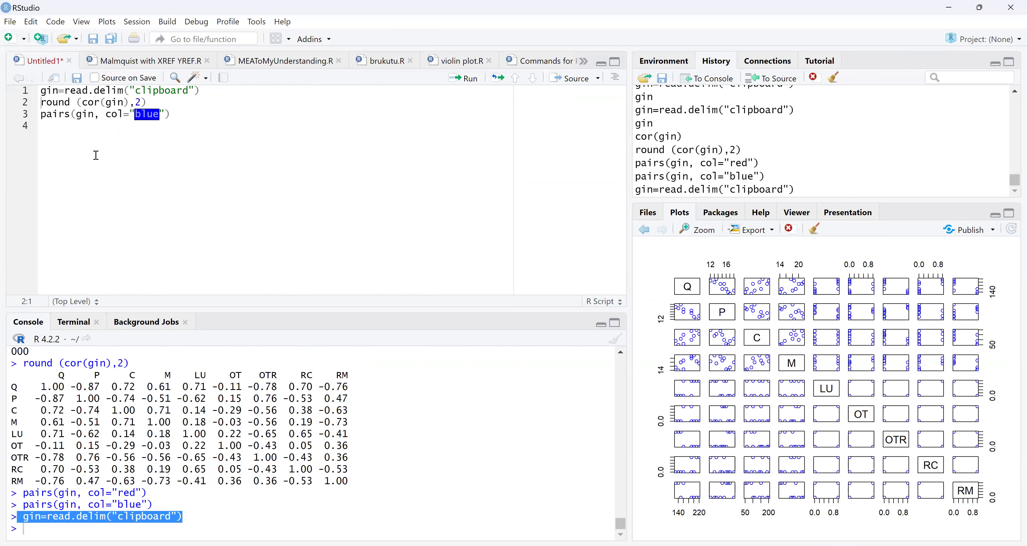
Step: Print gin in the console and enlarge the console pane to view the table from its headings down
{"action": "left_click", "coordinate": [52, 92]}
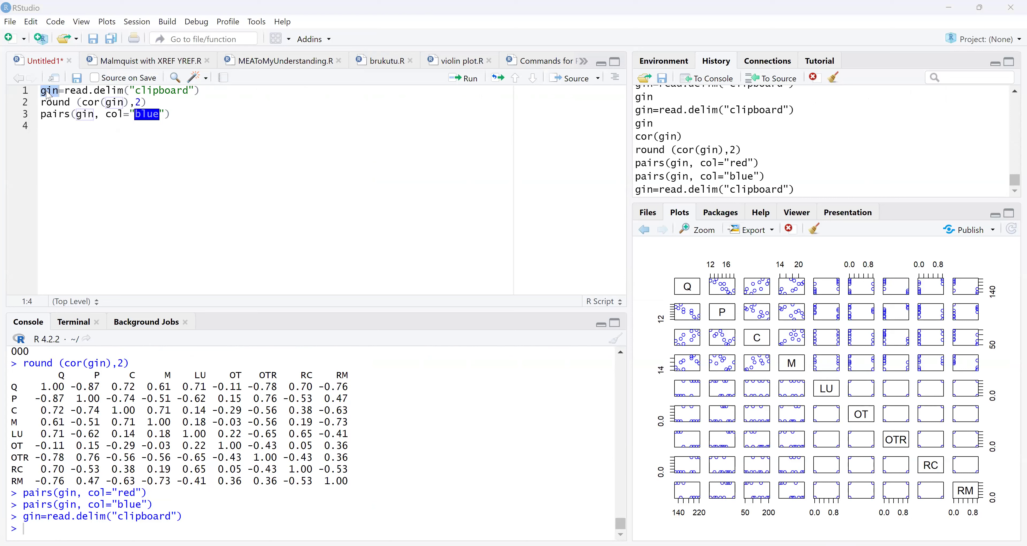
{"action": "key", "text": "ctrl+Return"}
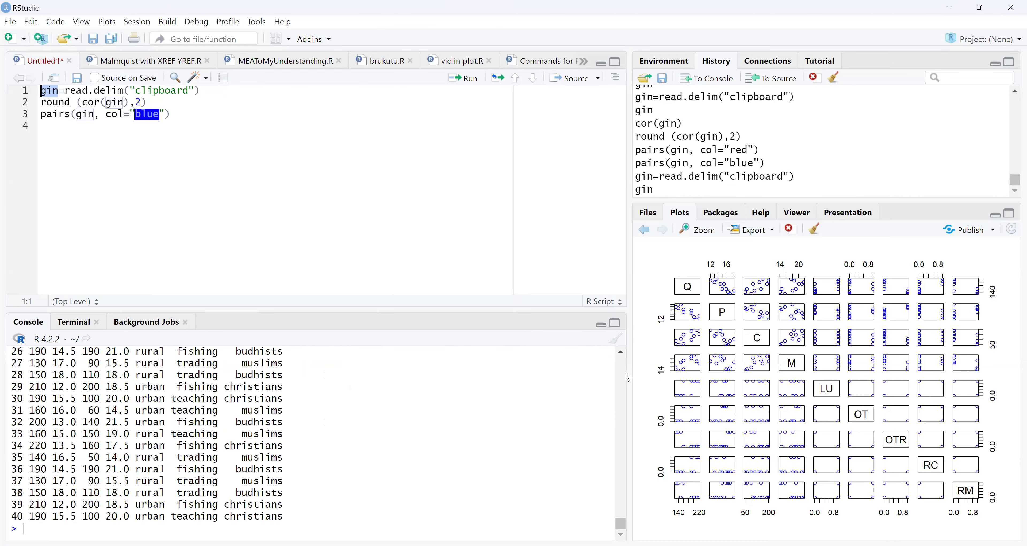
{"action": "scroll", "coordinate": [624, 371], "scroll_direction": "up", "scroll_amount": 10}
{"action": "scroll", "coordinate": [623, 368], "scroll_direction": "up", "scroll_amount": 5}
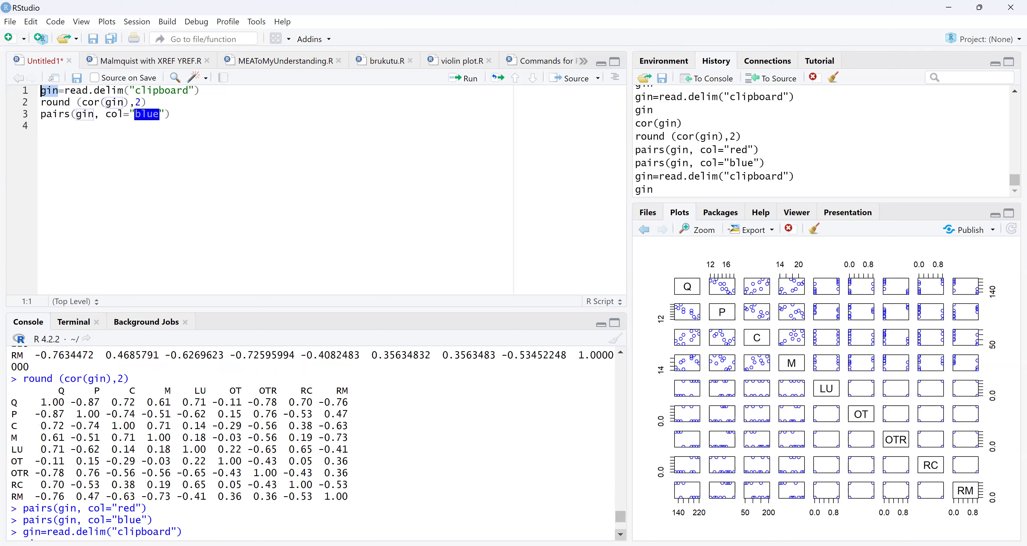
{"action": "scroll", "coordinate": [315, 442], "scroll_direction": "down", "scroll_amount": 3}
{"action": "scroll", "coordinate": [316, 443], "scroll_direction": "down", "scroll_amount": 3}
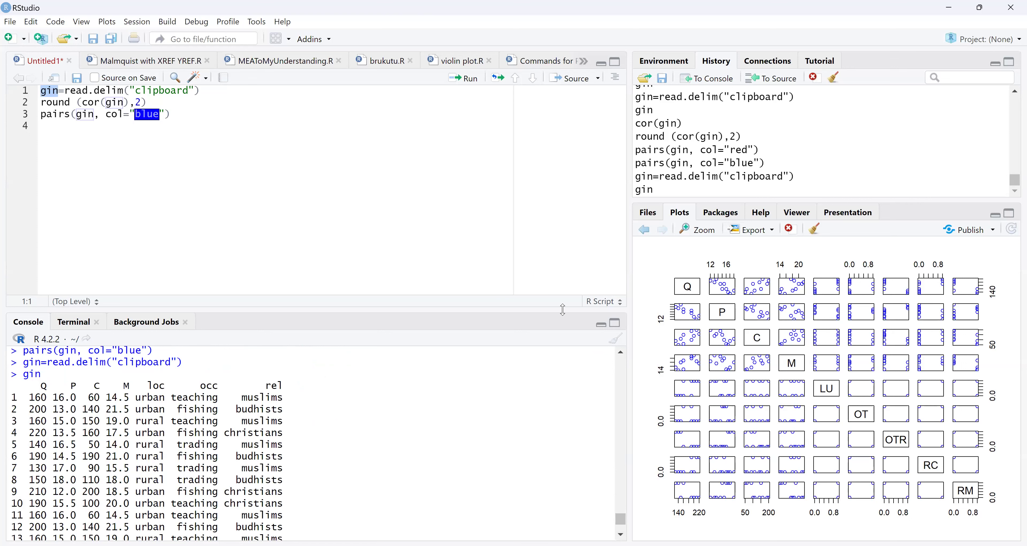
{"action": "left_click_drag", "start_coordinate": [563, 309], "coordinate": [557, 263]}
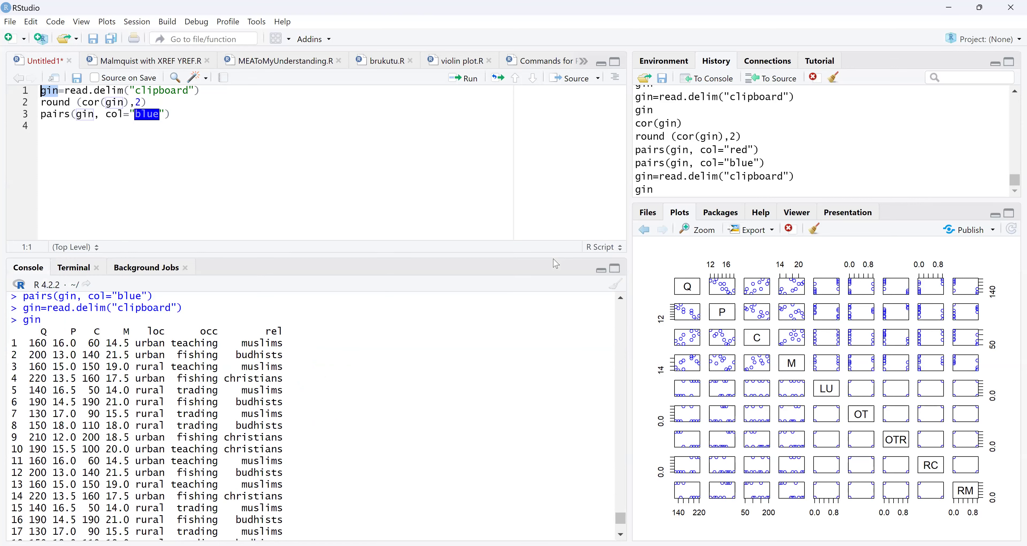
Step: Add cor(gin[,-which(names(gin) %in% c("loc","occ","rel"))]) on line 4 and highlight the loc, occ and rel headings in the printed table
{"action": "left_click", "coordinate": [135, 125]}
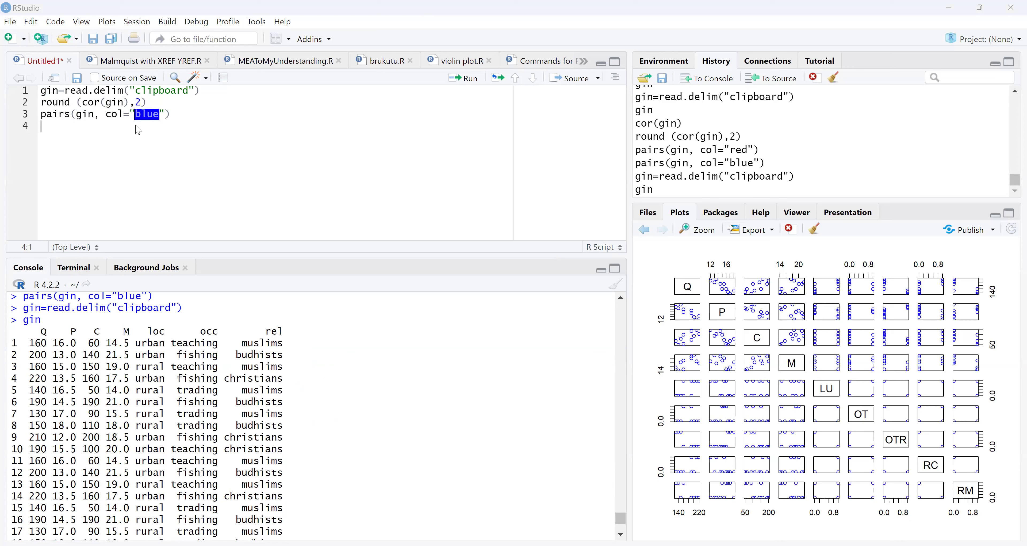
{"action": "left_click", "coordinate": [56, 135]}
{"action": "type", "text": "cor(gin[,-which(names(gin) %in% c(\"loc\",\"occ\",\"rel\"))])"}
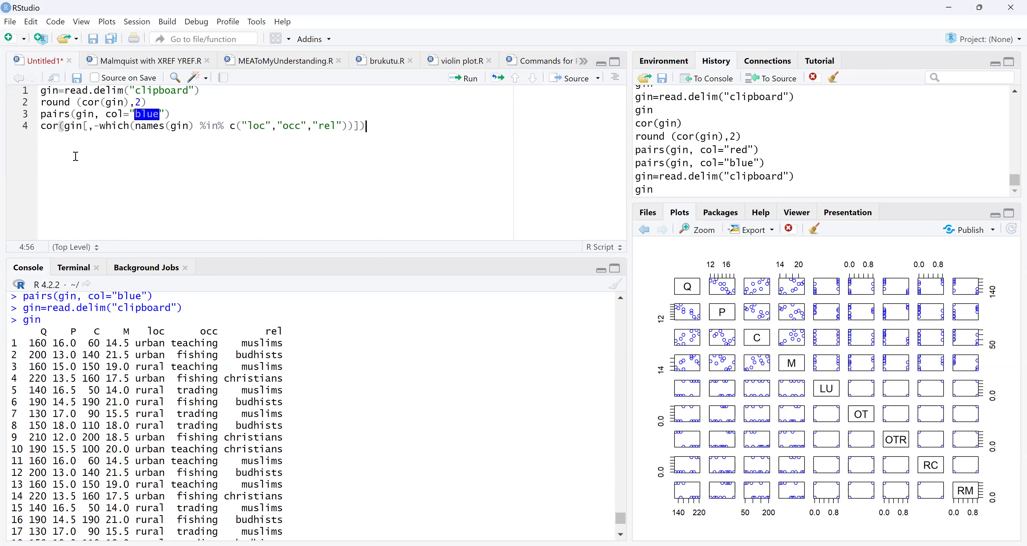
{"action": "left_click", "coordinate": [49, 127]}
{"action": "left_click", "coordinate": [96, 127]}
{"action": "double_click", "coordinate": [259, 126]}
{"action": "double_click", "coordinate": [327, 126]}
{"action": "left_click_drag", "start_coordinate": [291, 331], "coordinate": [151, 332]}
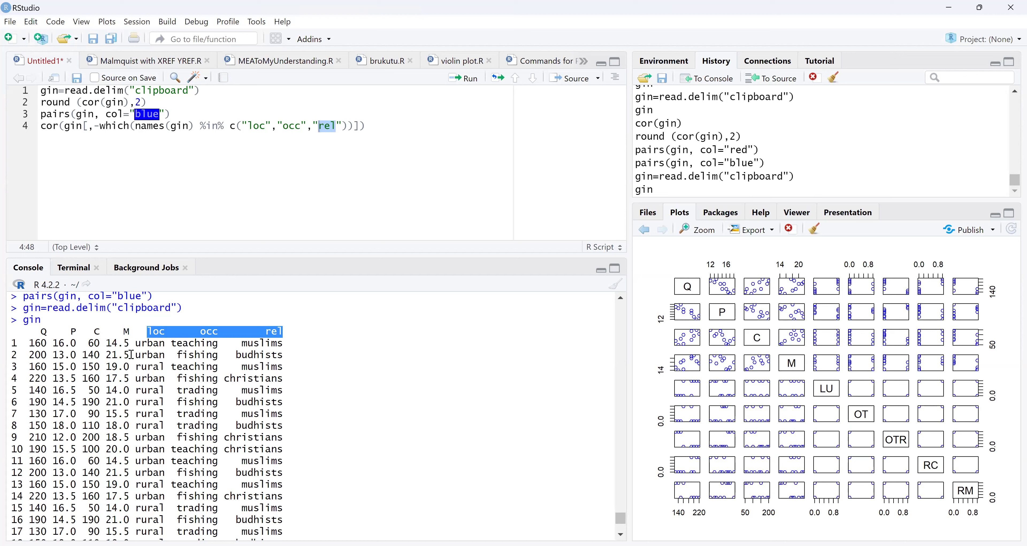
Step: Wrap the line 4 correlation in round( … ,2) and run it to get the matrix of the numeric variables
{"action": "left_click", "coordinate": [44, 127]}
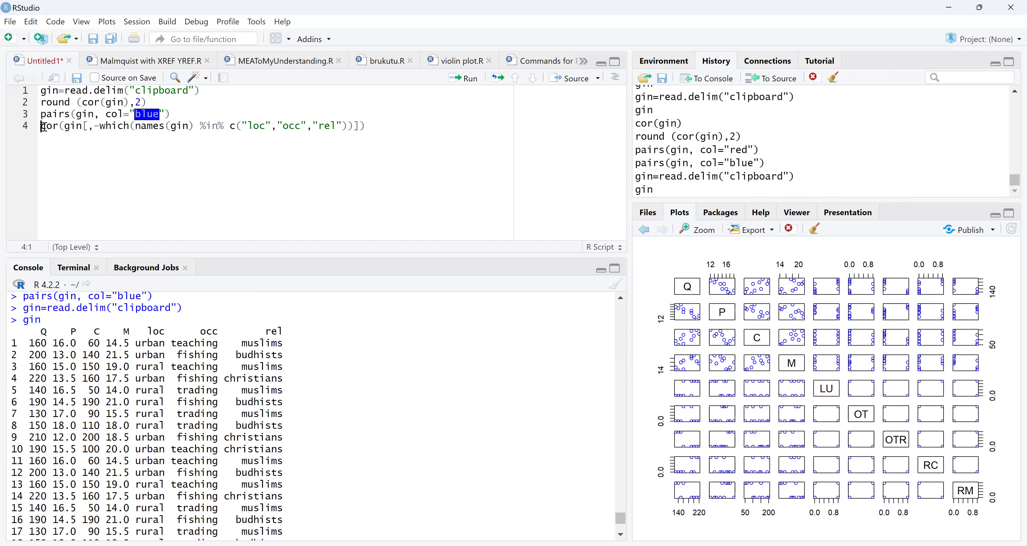
{"action": "type", "text": "round("}
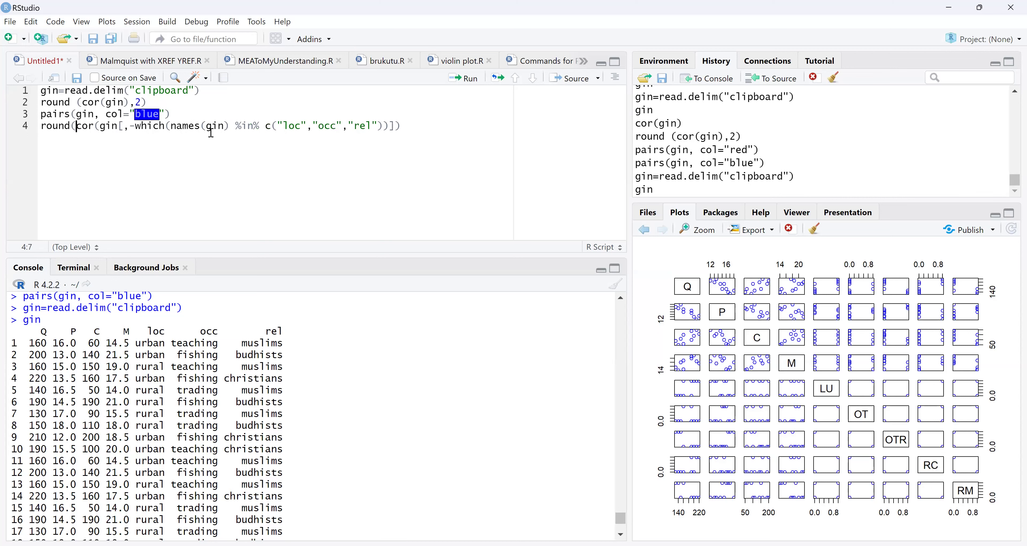
{"action": "left_click", "coordinate": [403, 121]}
{"action": "type", "text": ",2)"}
{"action": "key", "text": "ctrl+Return"}
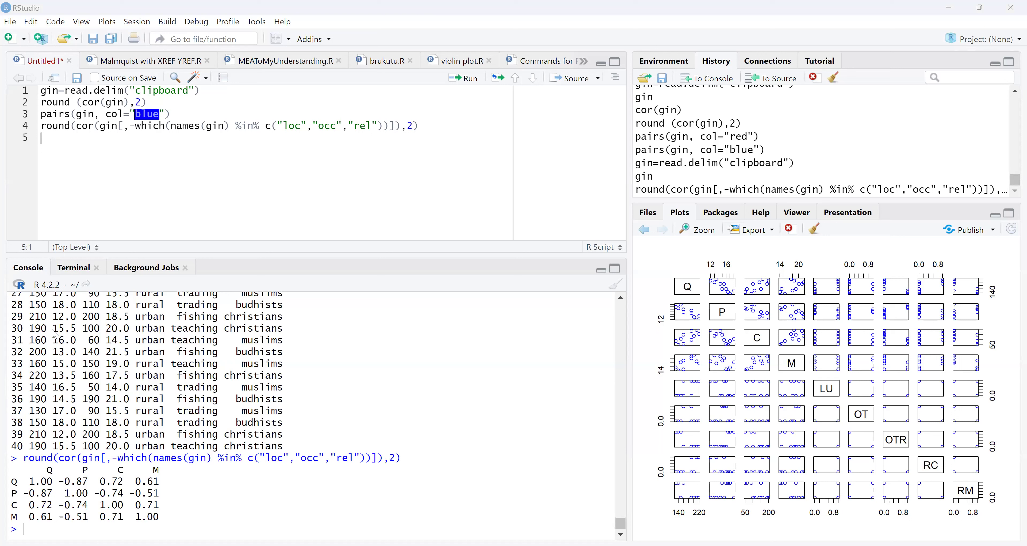
Step: Try to run line 2, round (cor(gin),2), on the data that still includes the text columns
{"action": "left_click", "coordinate": [174, 158]}
{"action": "left_click", "coordinate": [47, 91]}
{"action": "key", "text": "Down"}
{"action": "key", "text": "End"}
{"action": "key", "text": "alt+Return"}
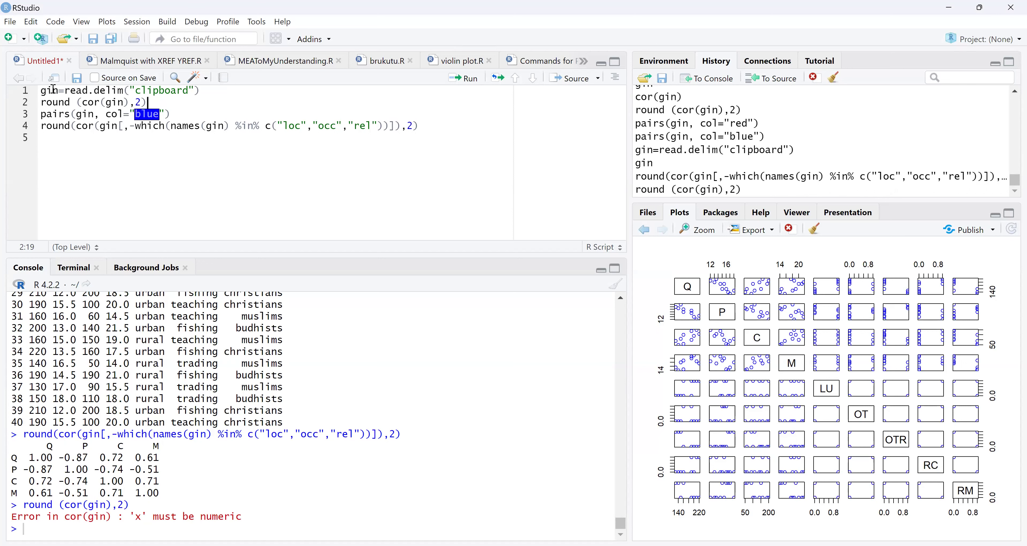
Step: Run line 1 again to read the coded data from the clipboard into gin, and print gin in the console
{"action": "left_click", "coordinate": [53, 90]}
{"action": "key", "text": "ctrl+Return"}
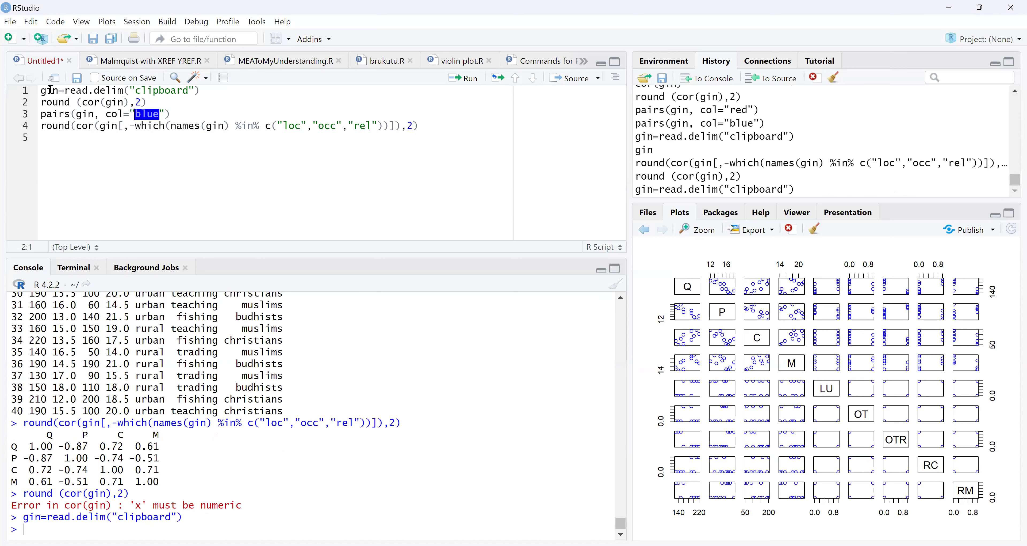
{"action": "double_click", "coordinate": [50, 89]}
{"action": "key", "text": "ctrl+Return"}
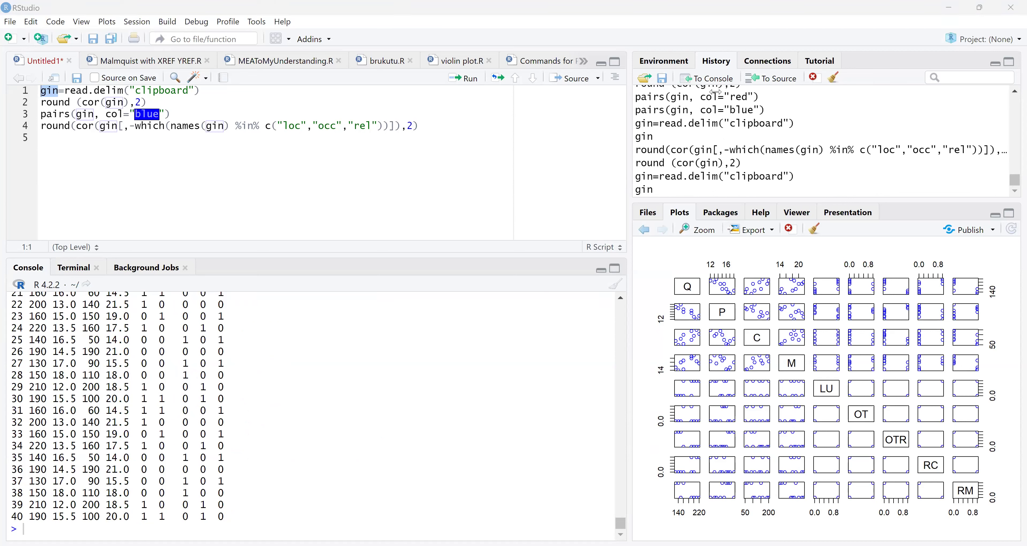
{"action": "left_click", "coordinate": [621, 298]}
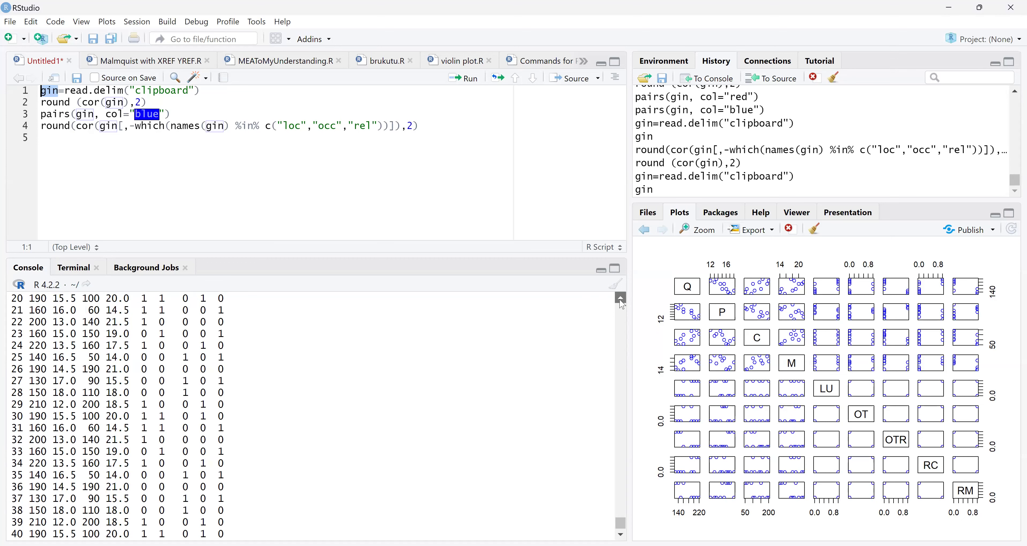
Step: Add library(Hmisc) on line 5 of the script and run it to load the package
{"action": "left_click", "coordinate": [620, 298]}
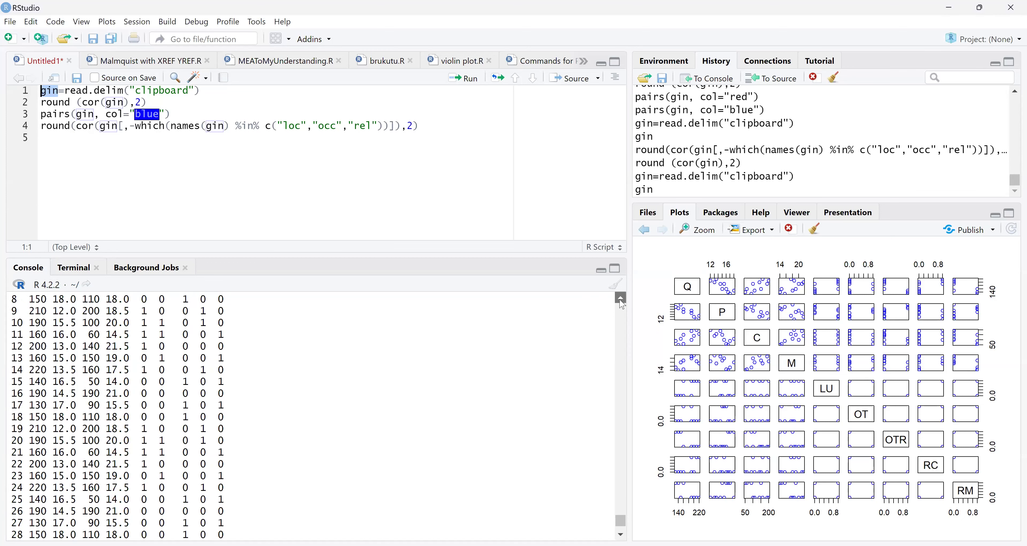
{"action": "left_click", "coordinate": [620, 298]}
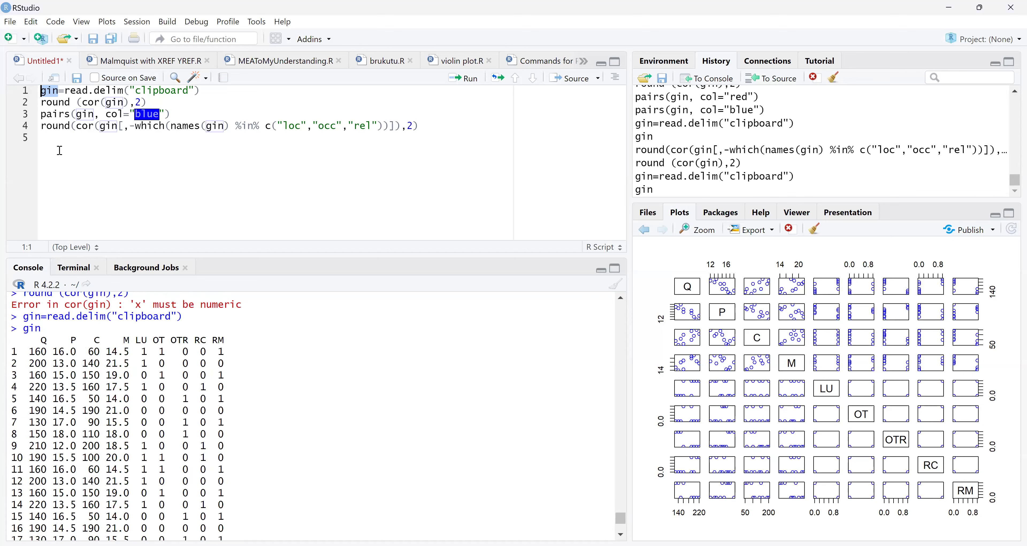
{"action": "left_click", "coordinate": [51, 135]}
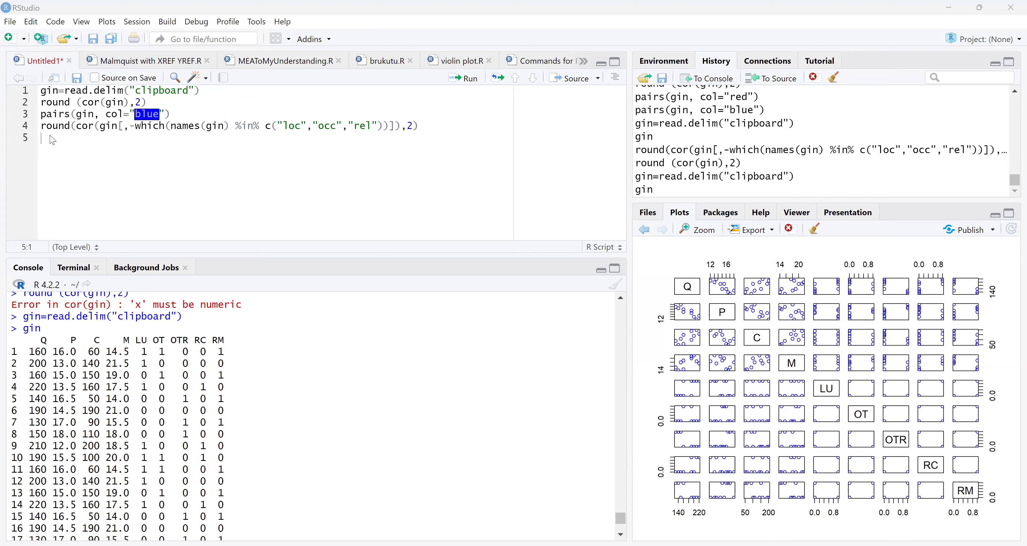
{"action": "left_click", "coordinate": [48, 137]}
{"action": "type", "text": "libr"}
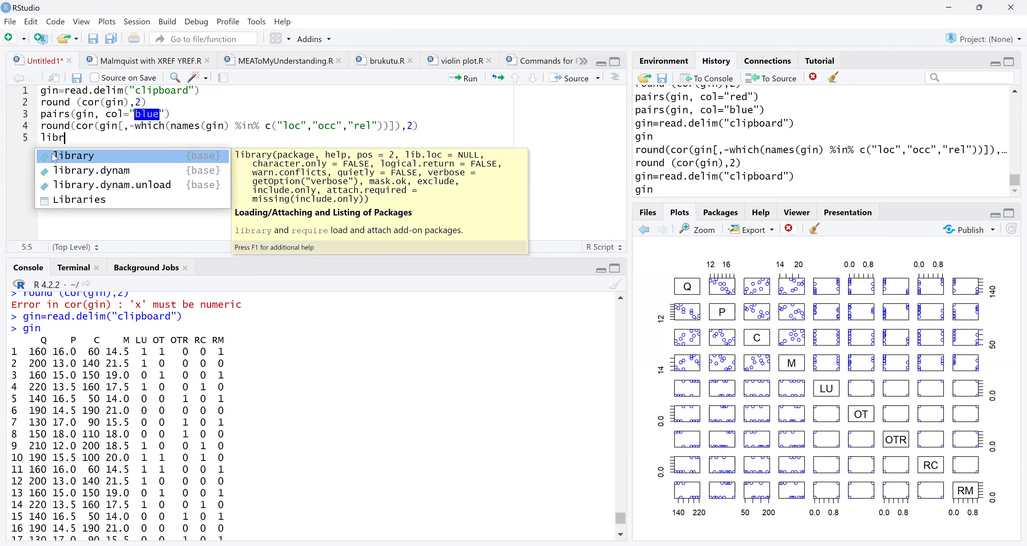
{"action": "key", "text": "Tab"}
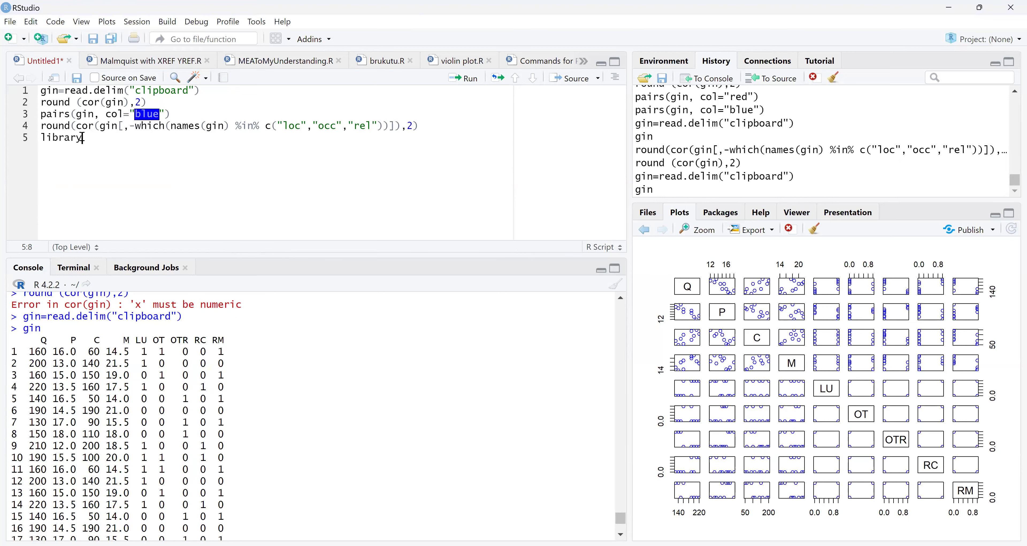
{"action": "type", "text": "(Hmi"}
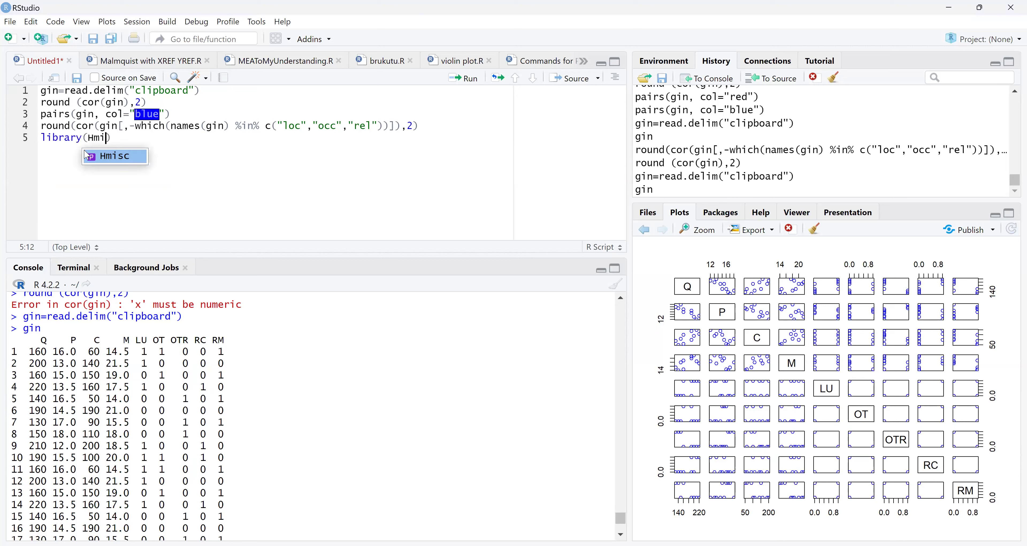
{"action": "left_click", "coordinate": [110, 156]}
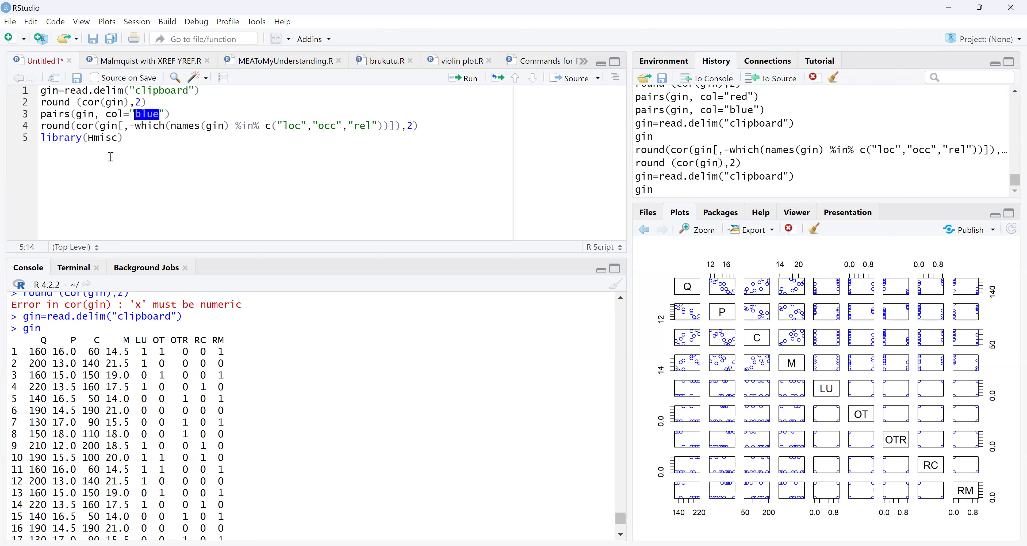
{"action": "key", "text": "ctrl+Return"}
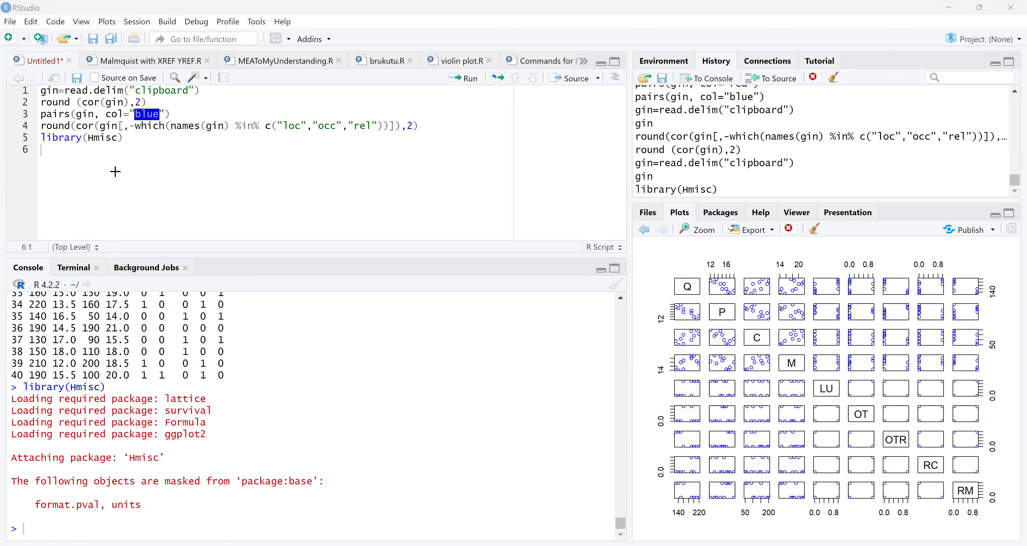
Step: Add rcorr(as.matrix(gin)) on line 6 and run it to get the correlations of the coded data with their P values
{"action": "type", "text": "rcorr(as.ma"}
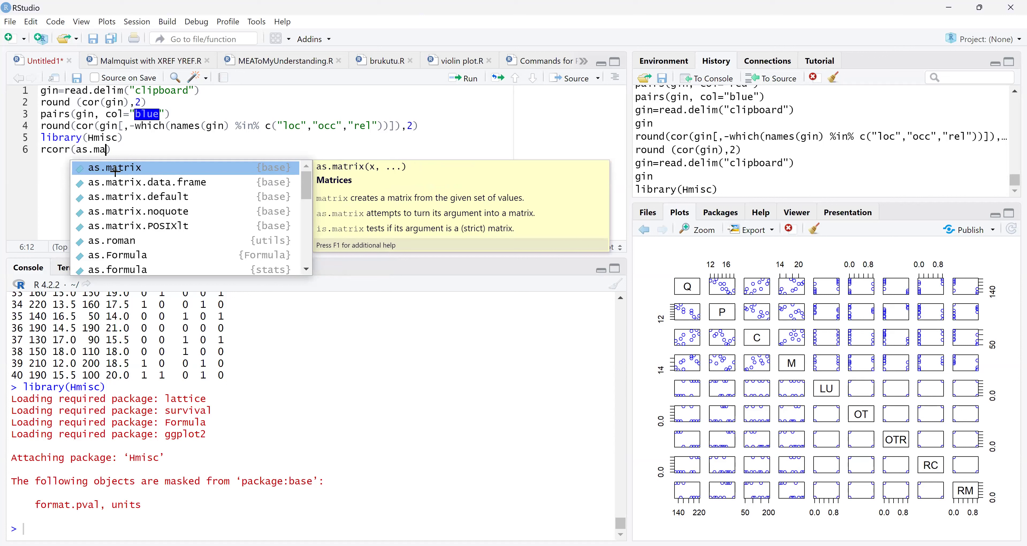
{"action": "left_click", "coordinate": [134, 168]}
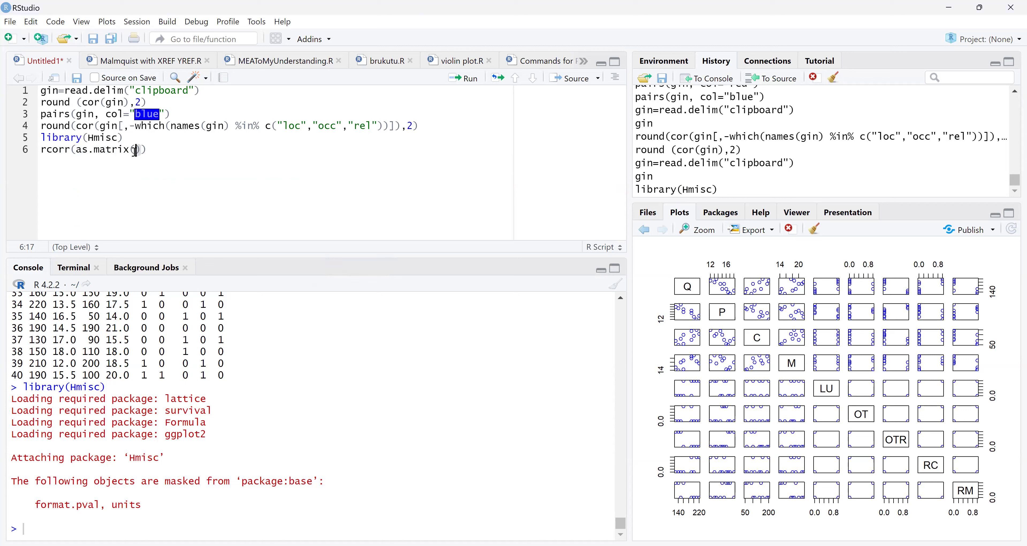
{"action": "type", "text": "gin"}
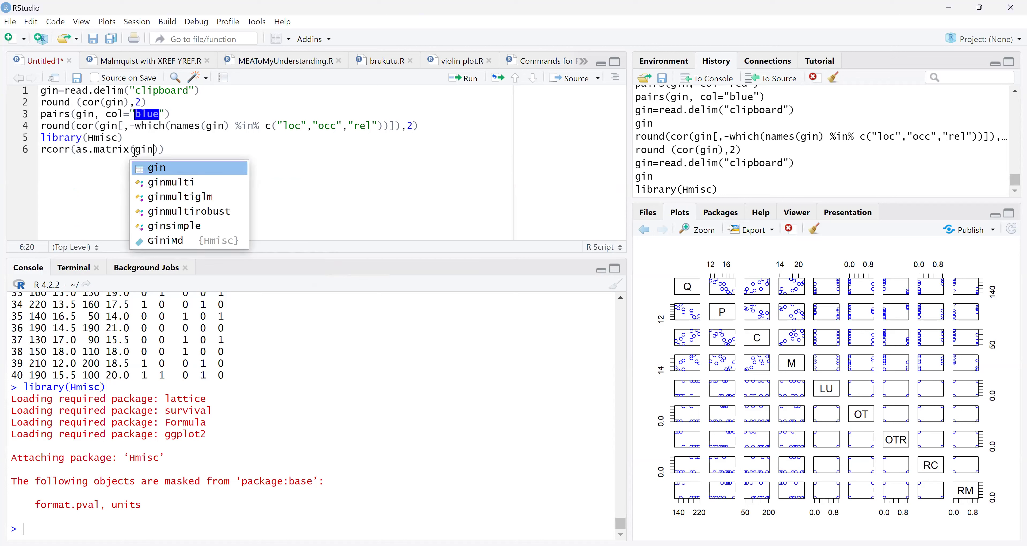
{"action": "key", "text": "Escape"}
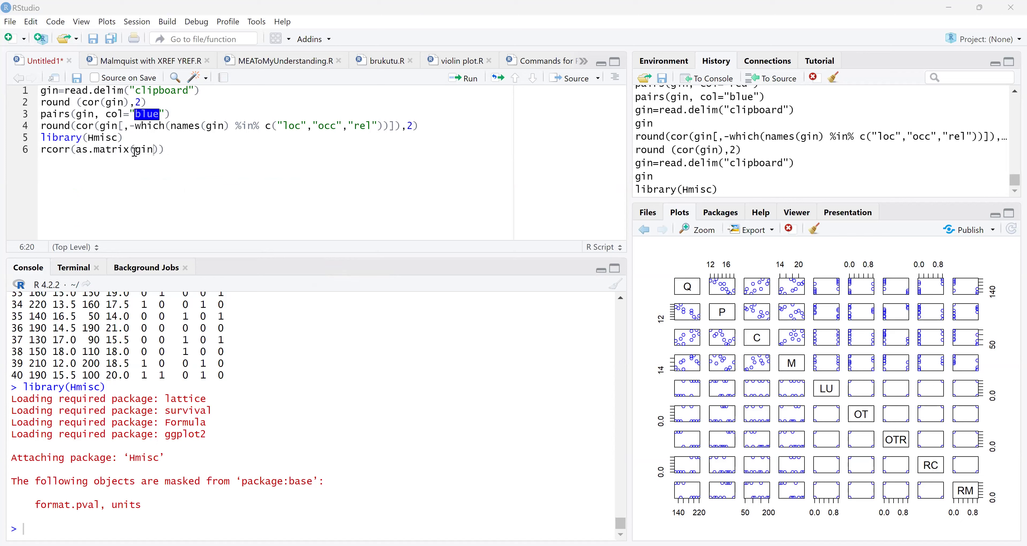
{"action": "key", "text": "ctrl+Return"}
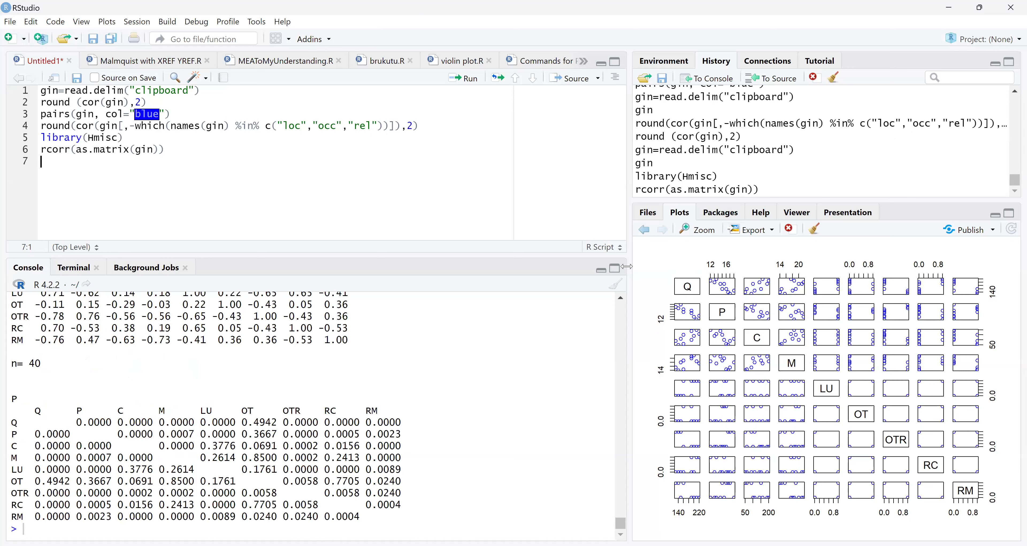
Step: Maximize the console and outline the rcorr correlation matrix, followed by the table of P values beneath it
{"action": "left_click", "coordinate": [616, 273]}
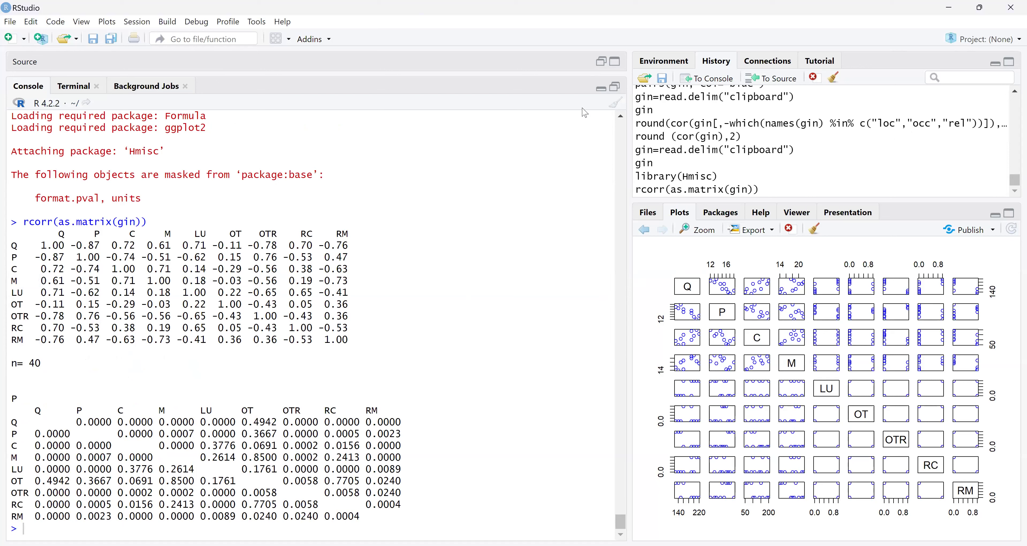
{"action": "left_click", "coordinate": [451, 107]}
{"action": "left_click_drag", "start_coordinate": [205, 213], "coordinate": [298, 242]}
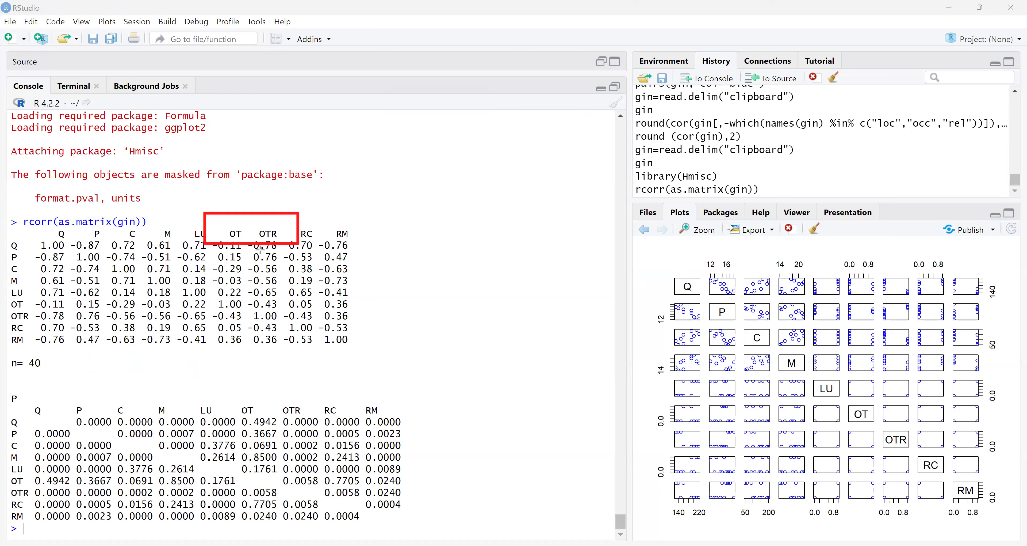
{"action": "key", "text": "ctrl+z"}
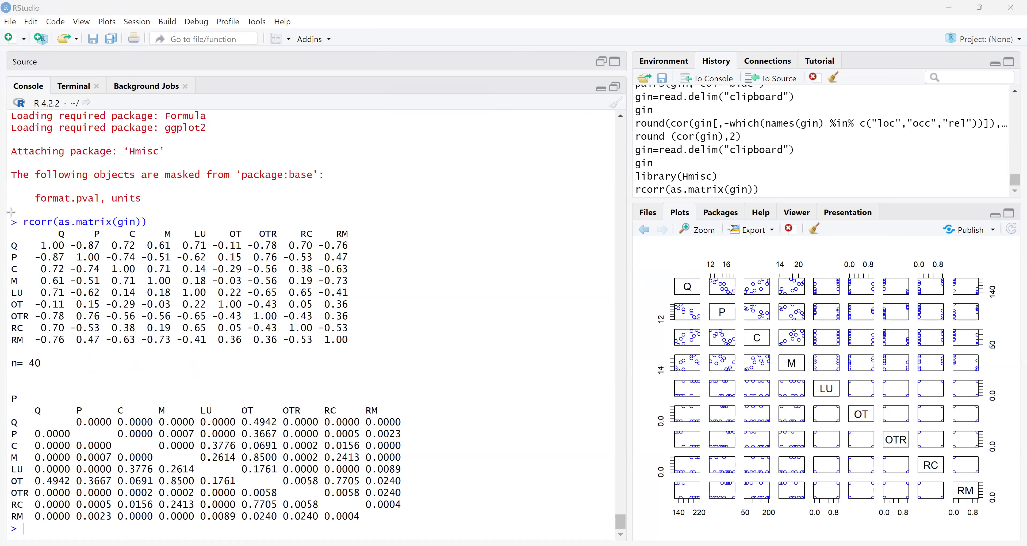
{"action": "mouse_move", "coordinate": [10, 212]}
{"action": "left_mouse_down"}
{"action": "mouse_move", "coordinate": [298, 339]}
{"action": "mouse_move", "coordinate": [356, 342]}
{"action": "left_mouse_up"}
{"action": "left_click_drag", "start_coordinate": [377, 384], "coordinate": [375, 368]}
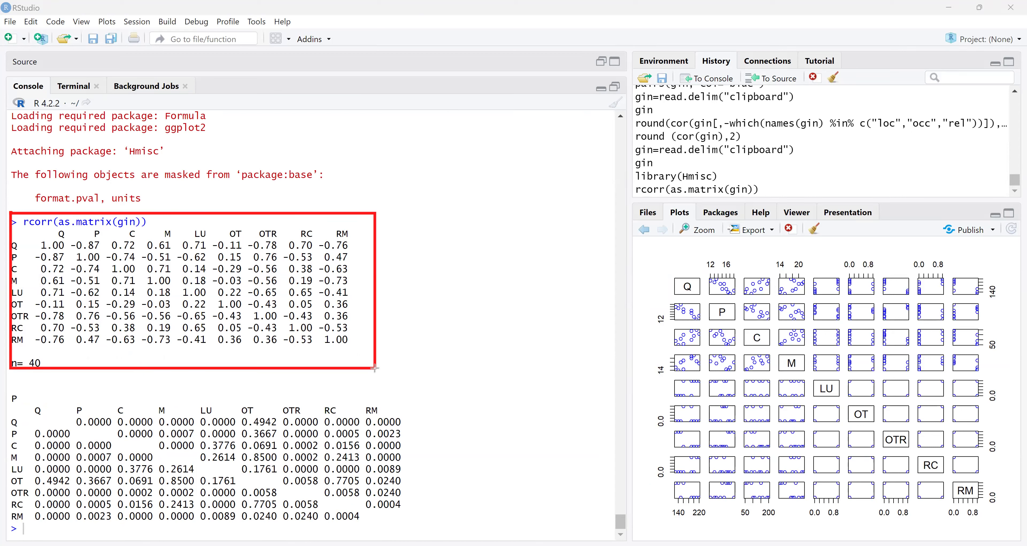
{"action": "mouse_move", "coordinate": [8, 391]}
{"action": "left_mouse_down"}
{"action": "mouse_move", "coordinate": [25, 520]}
{"action": "mouse_move", "coordinate": [106, 528]}
{"action": "mouse_move", "coordinate": [357, 513]}
{"action": "mouse_move", "coordinate": [405, 526]}
{"action": "left_mouse_up"}
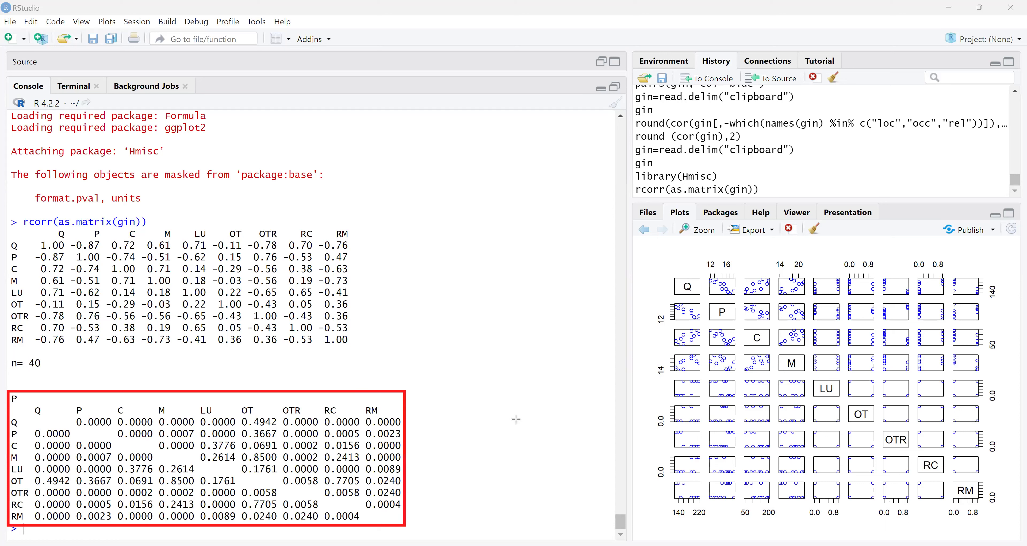